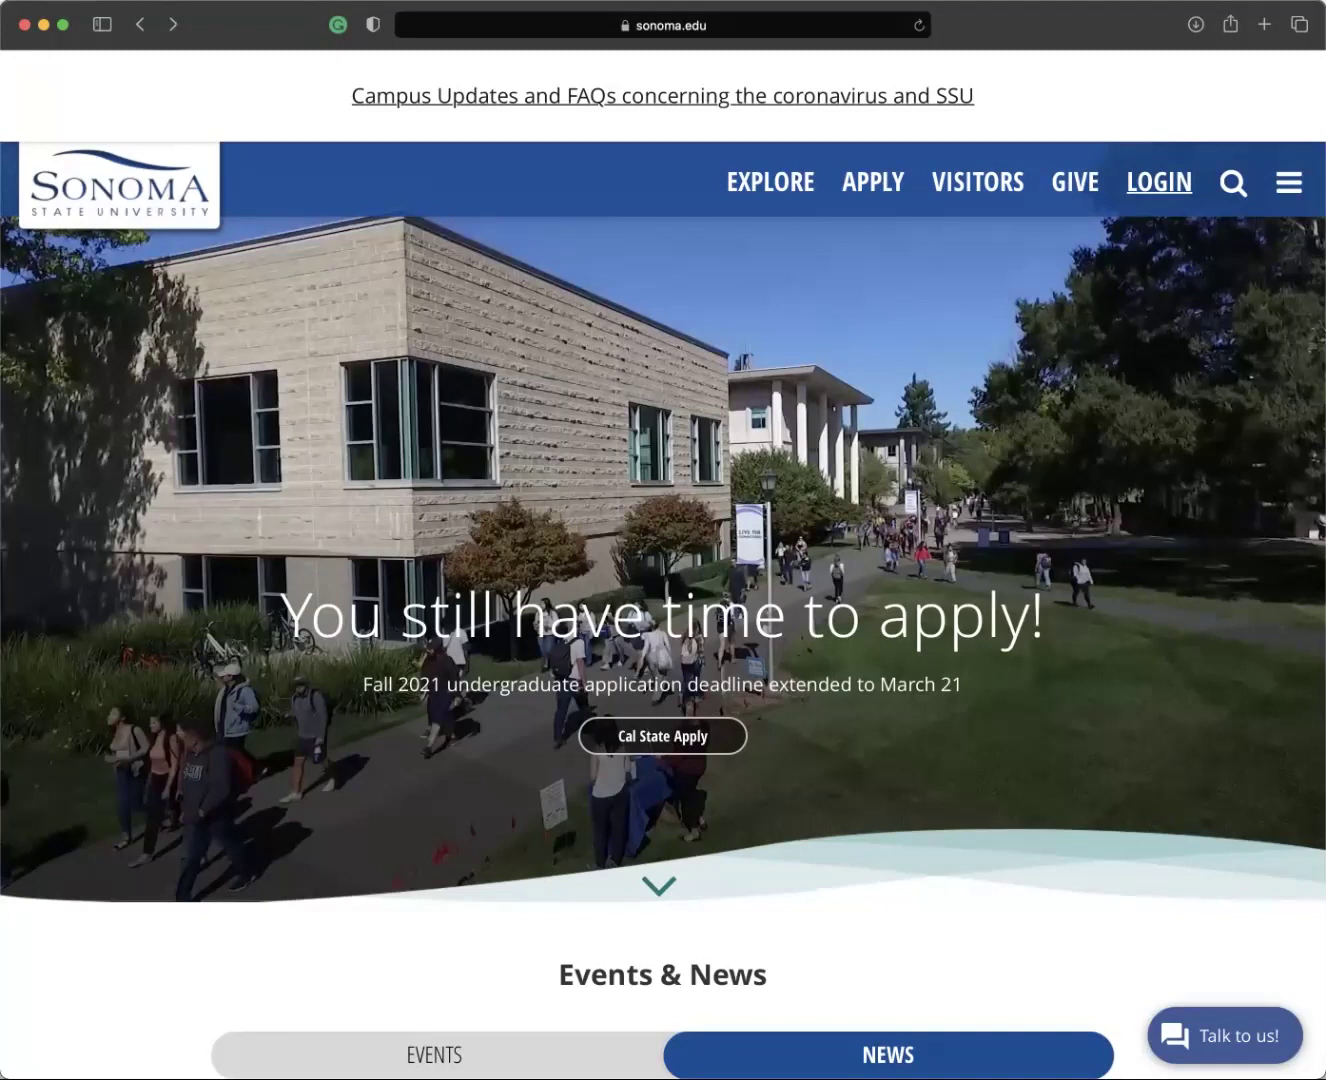
- Open Engage@SSU from the university's online services and sign in
click(1159, 182)
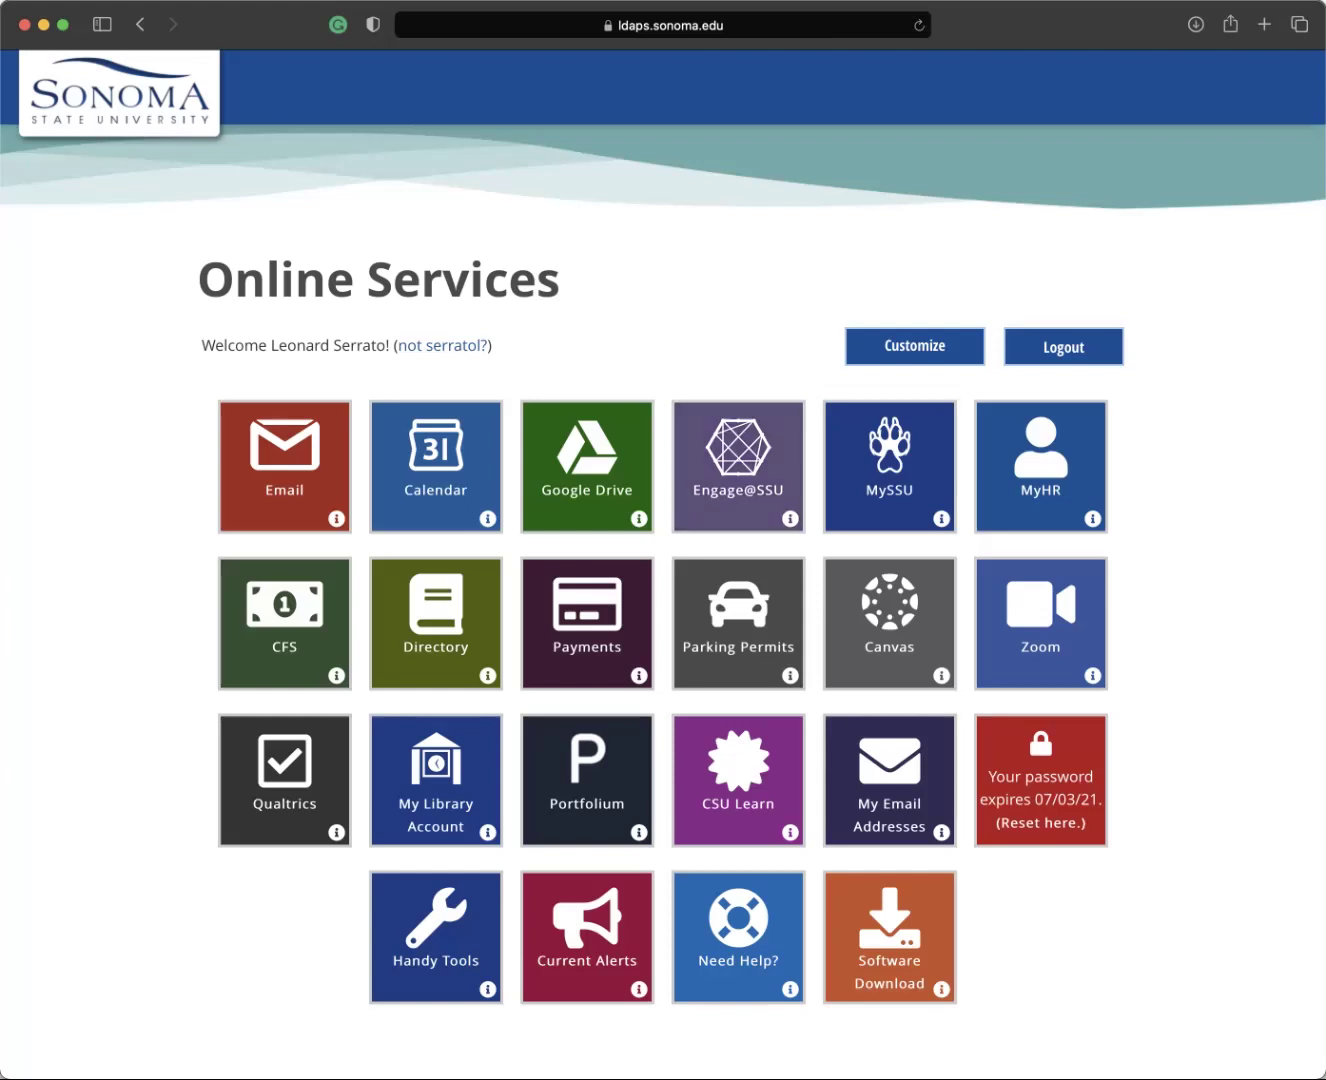
click(738, 465)
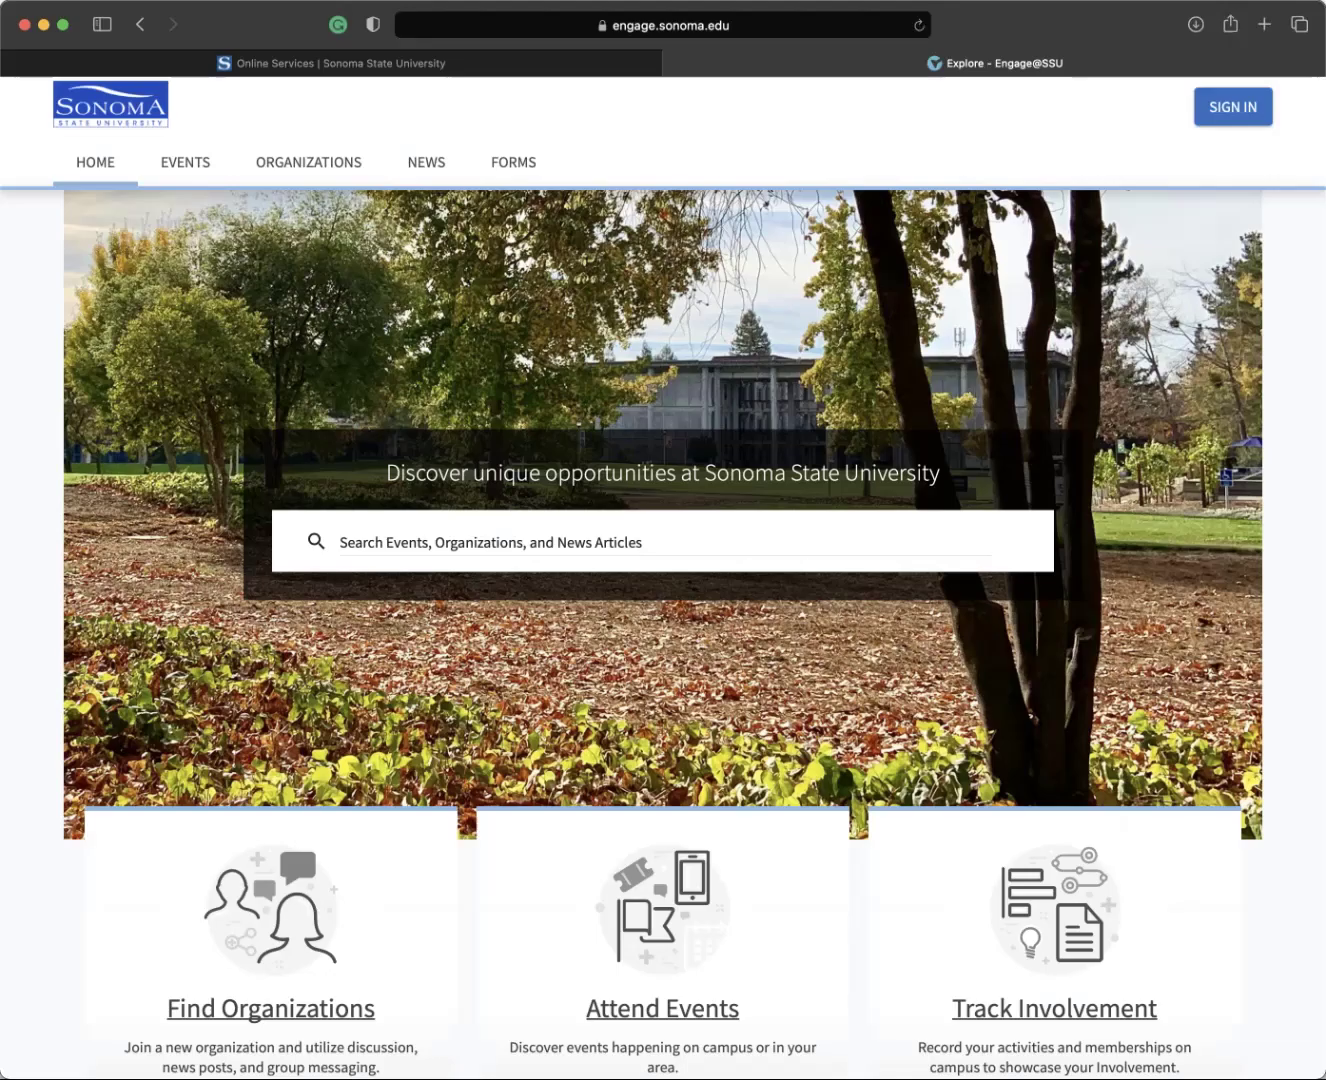
click(1232, 106)
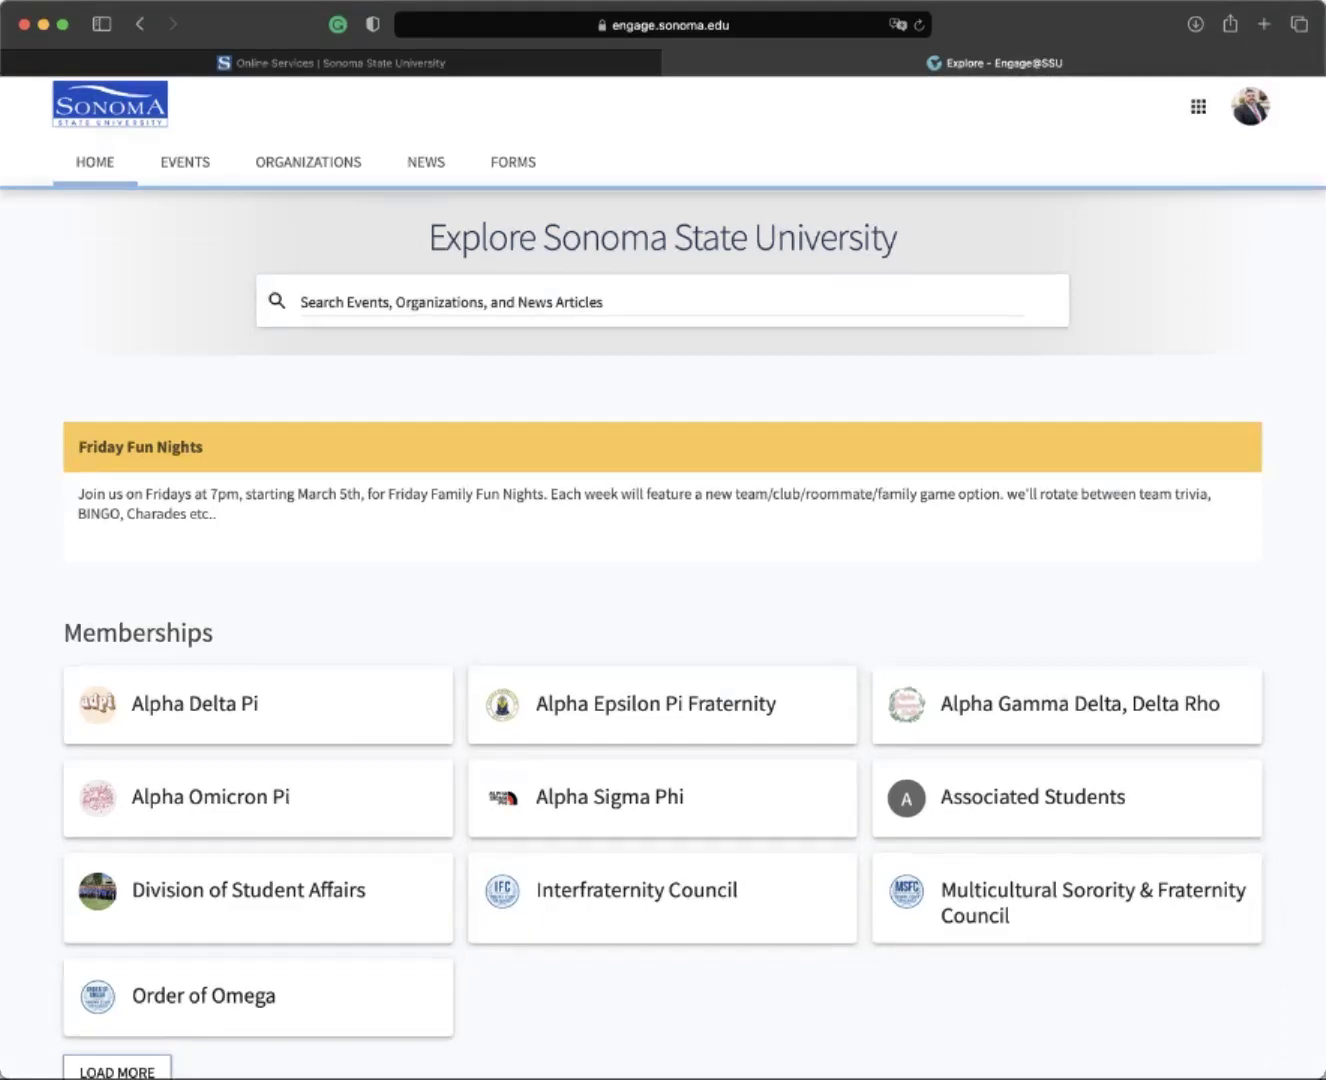
- Show all memberships and open the SSU Fraternity and Sorority Life organization's management area
scroll(663, 600, down, 3)
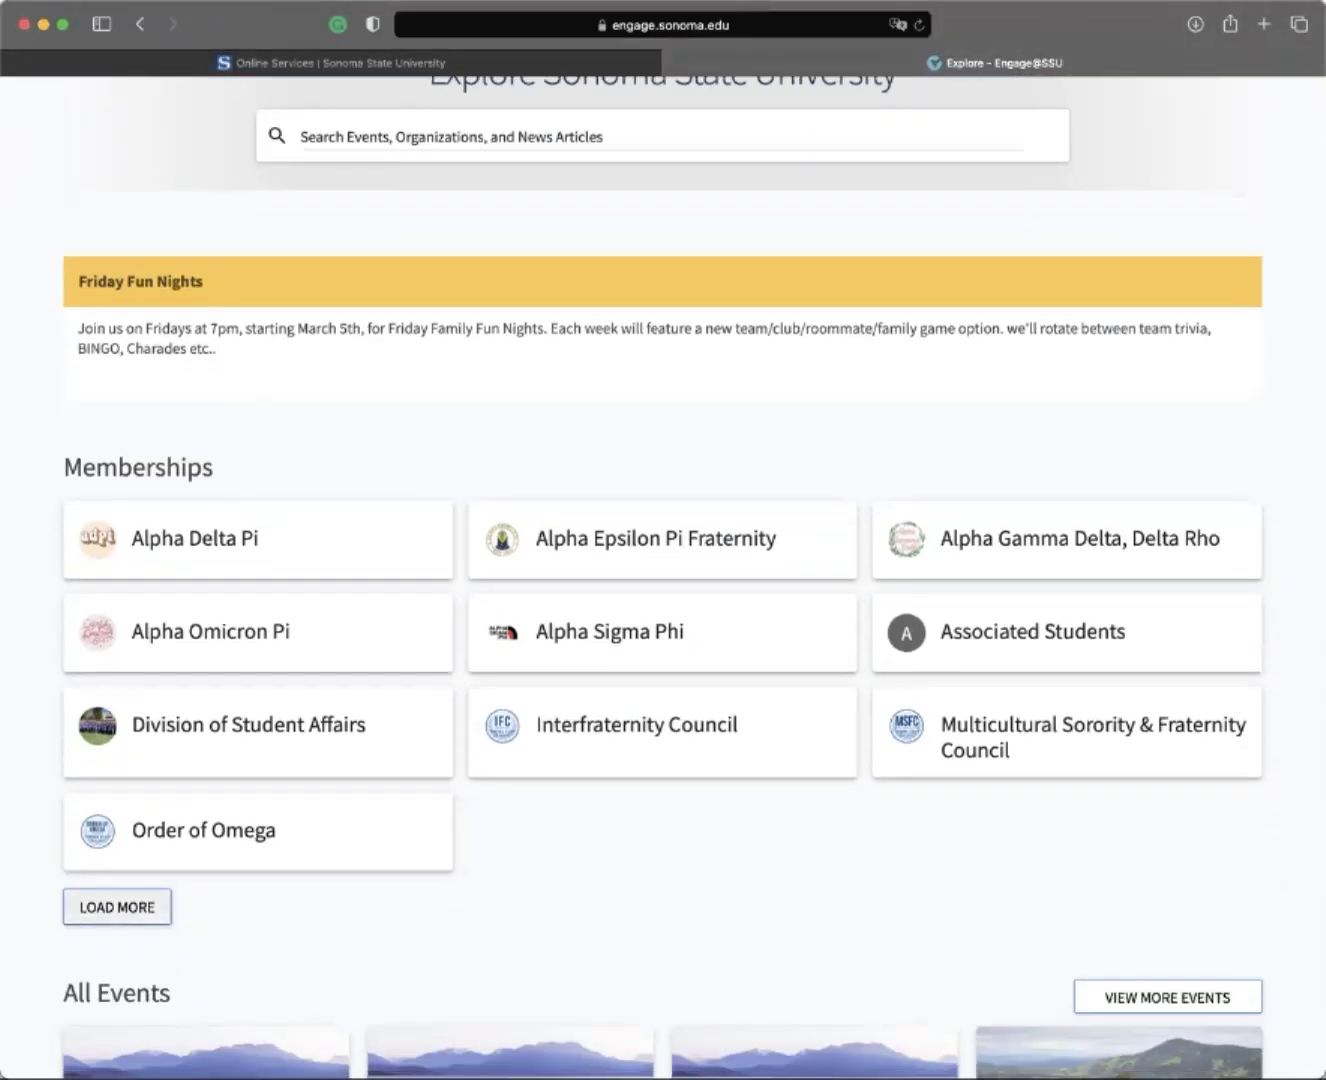
click(117, 906)
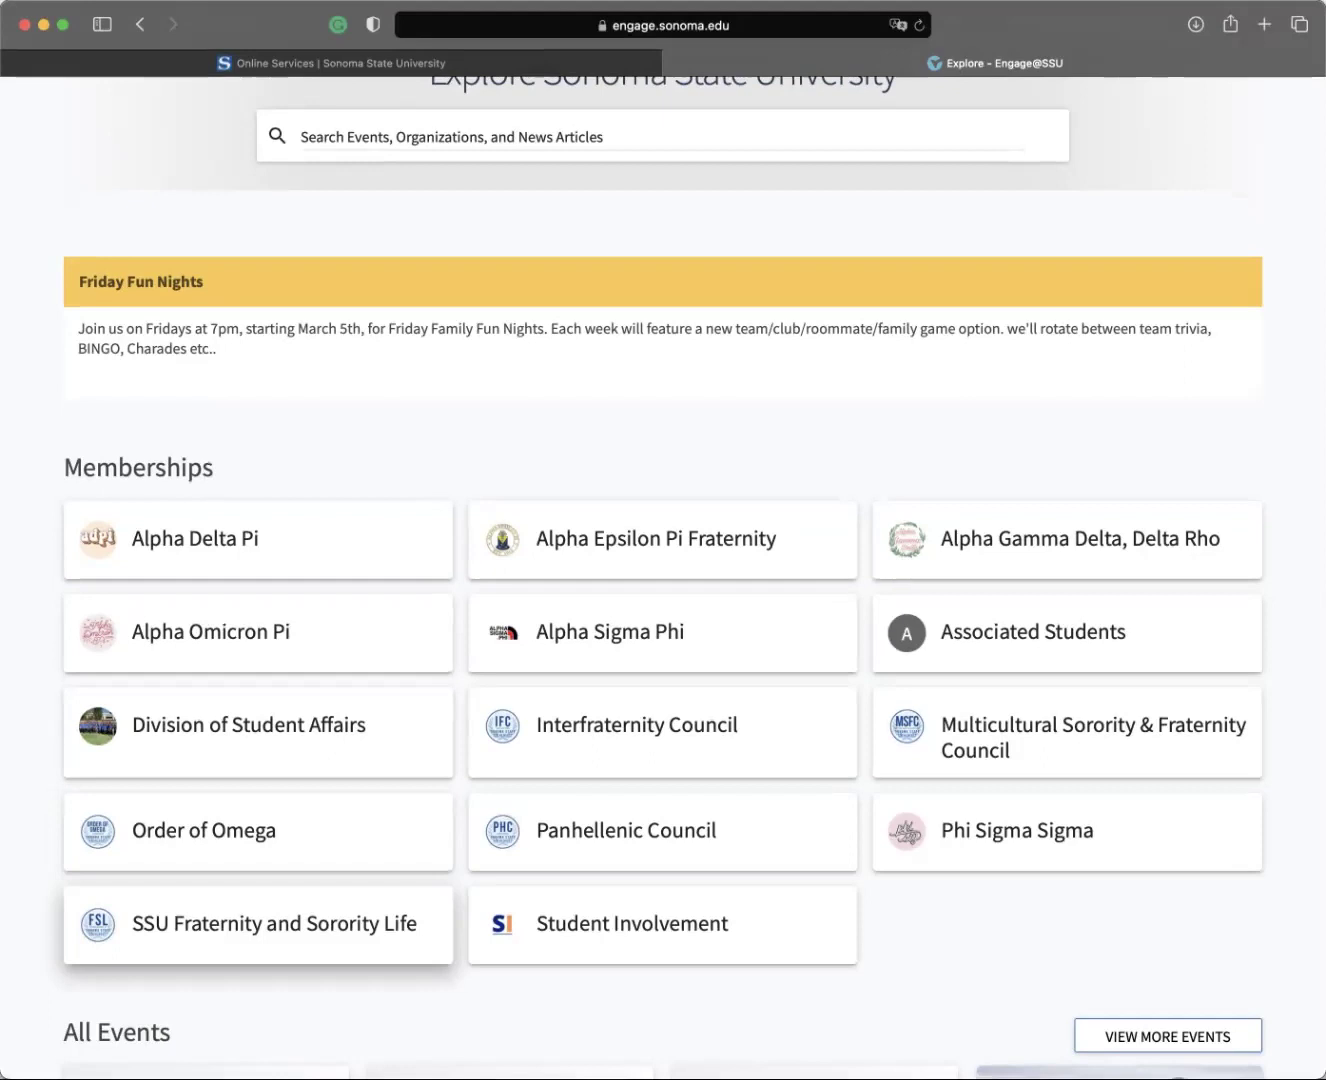
click(274, 923)
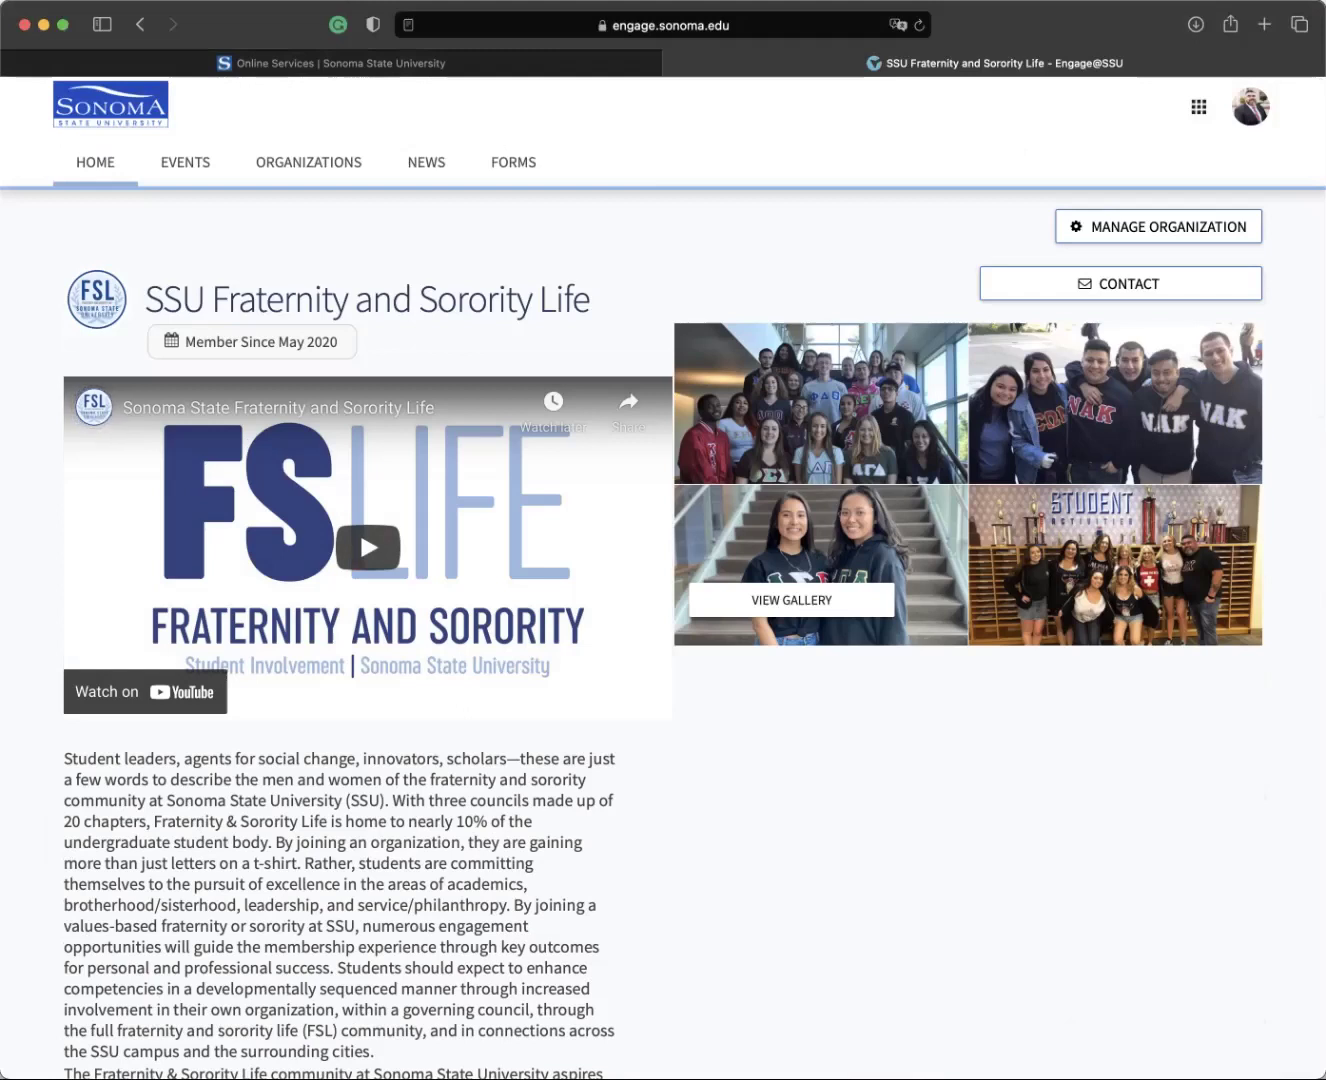
key(super+r)
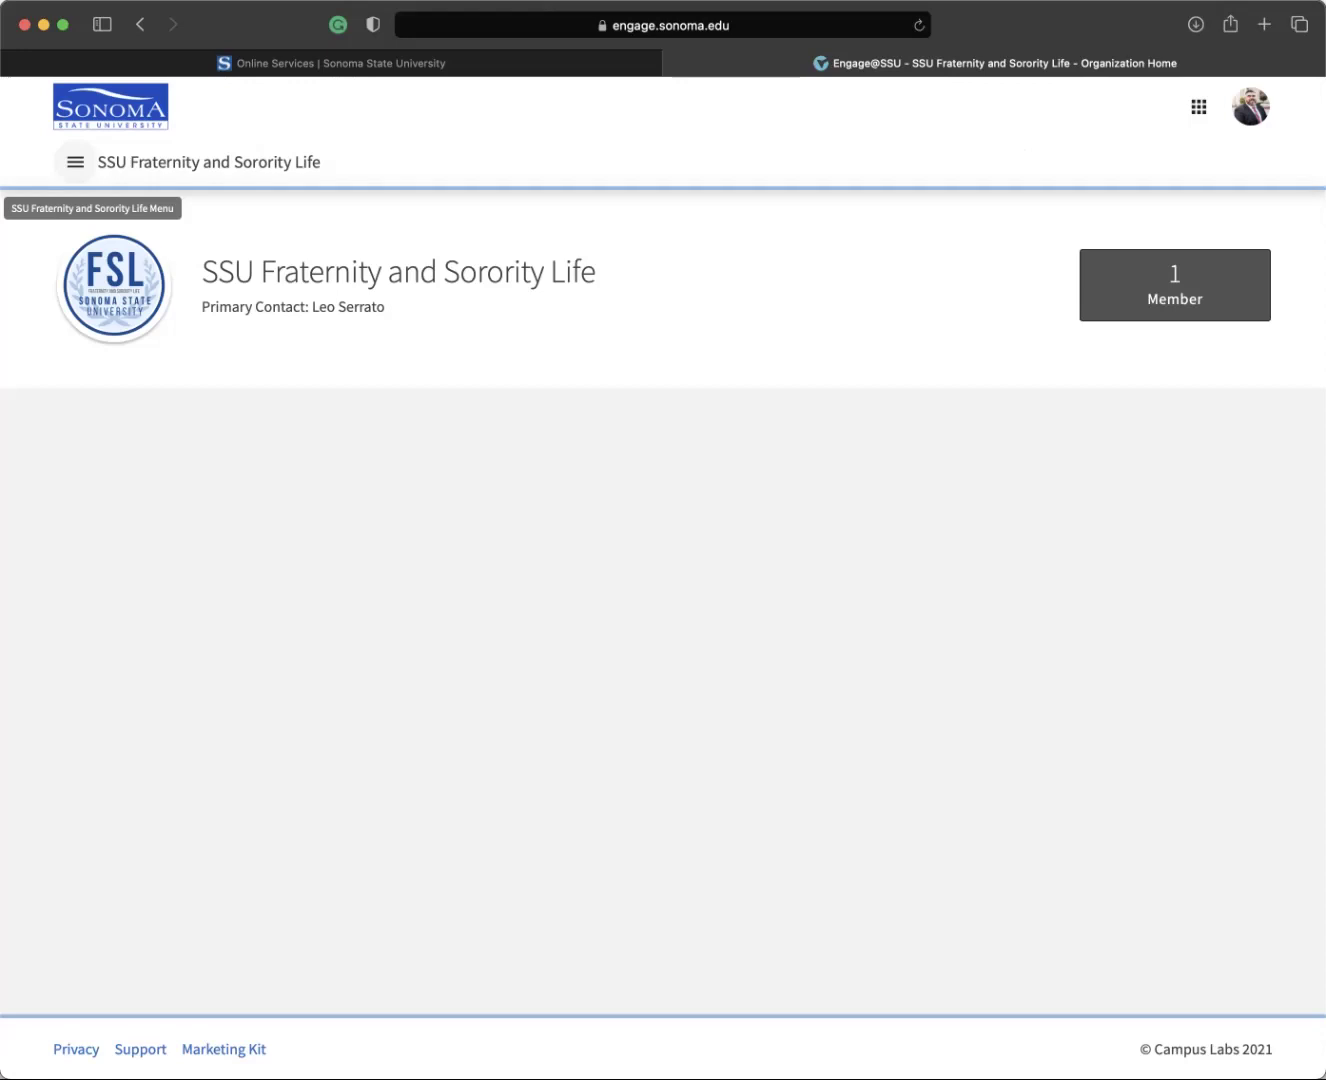
- Invite people to the organization's roster by adding the copied list of school e-mail addresses and sending the invitations
click(74, 161)
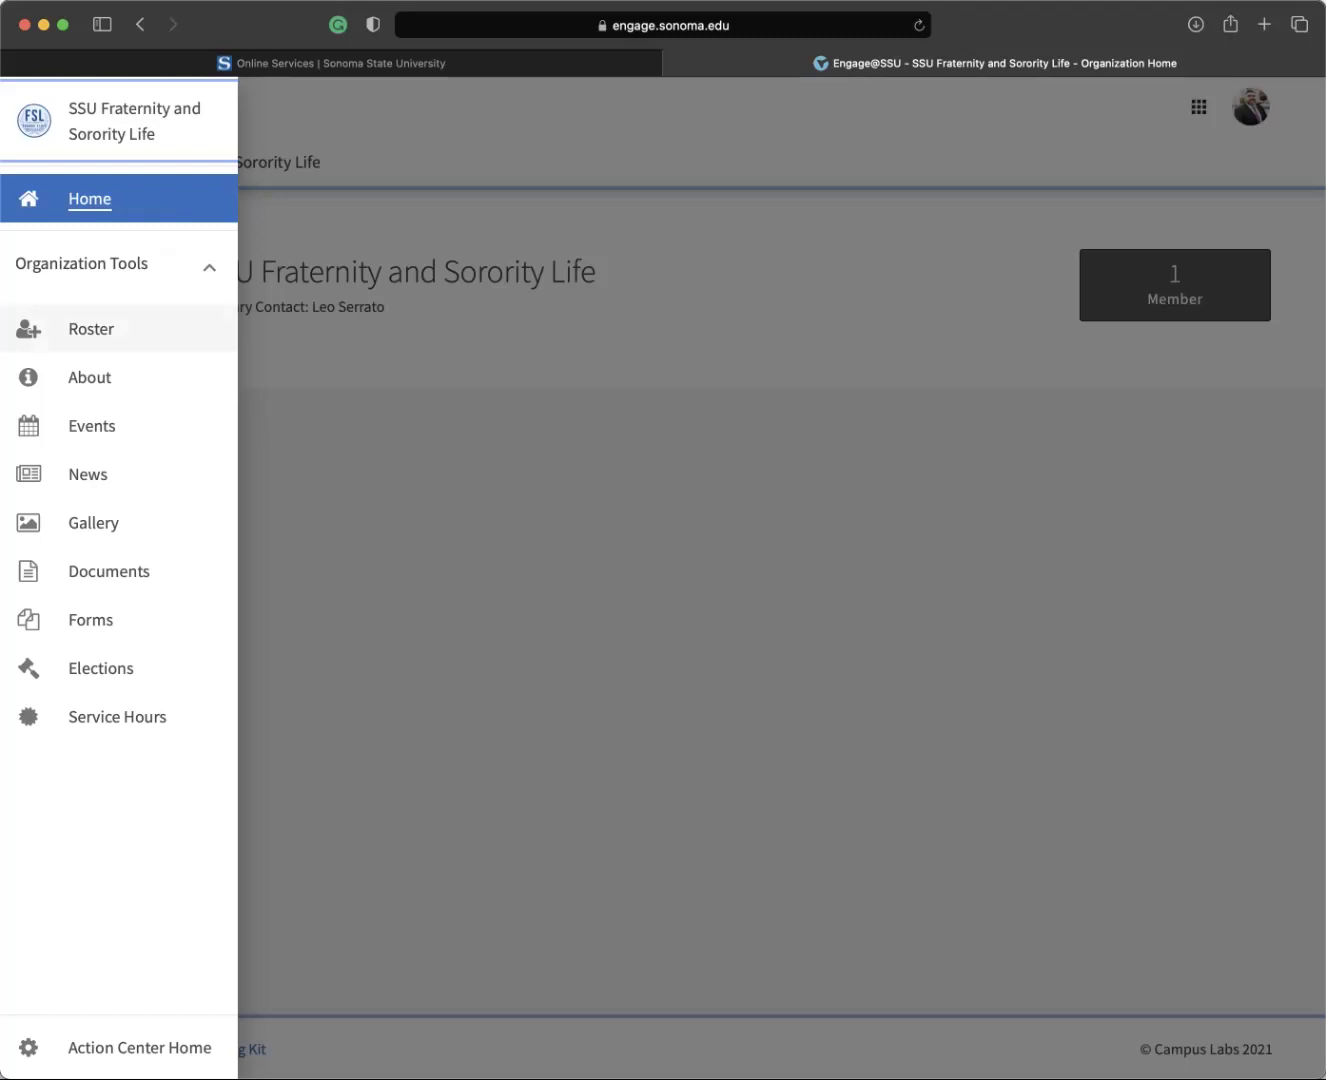
click(90, 330)
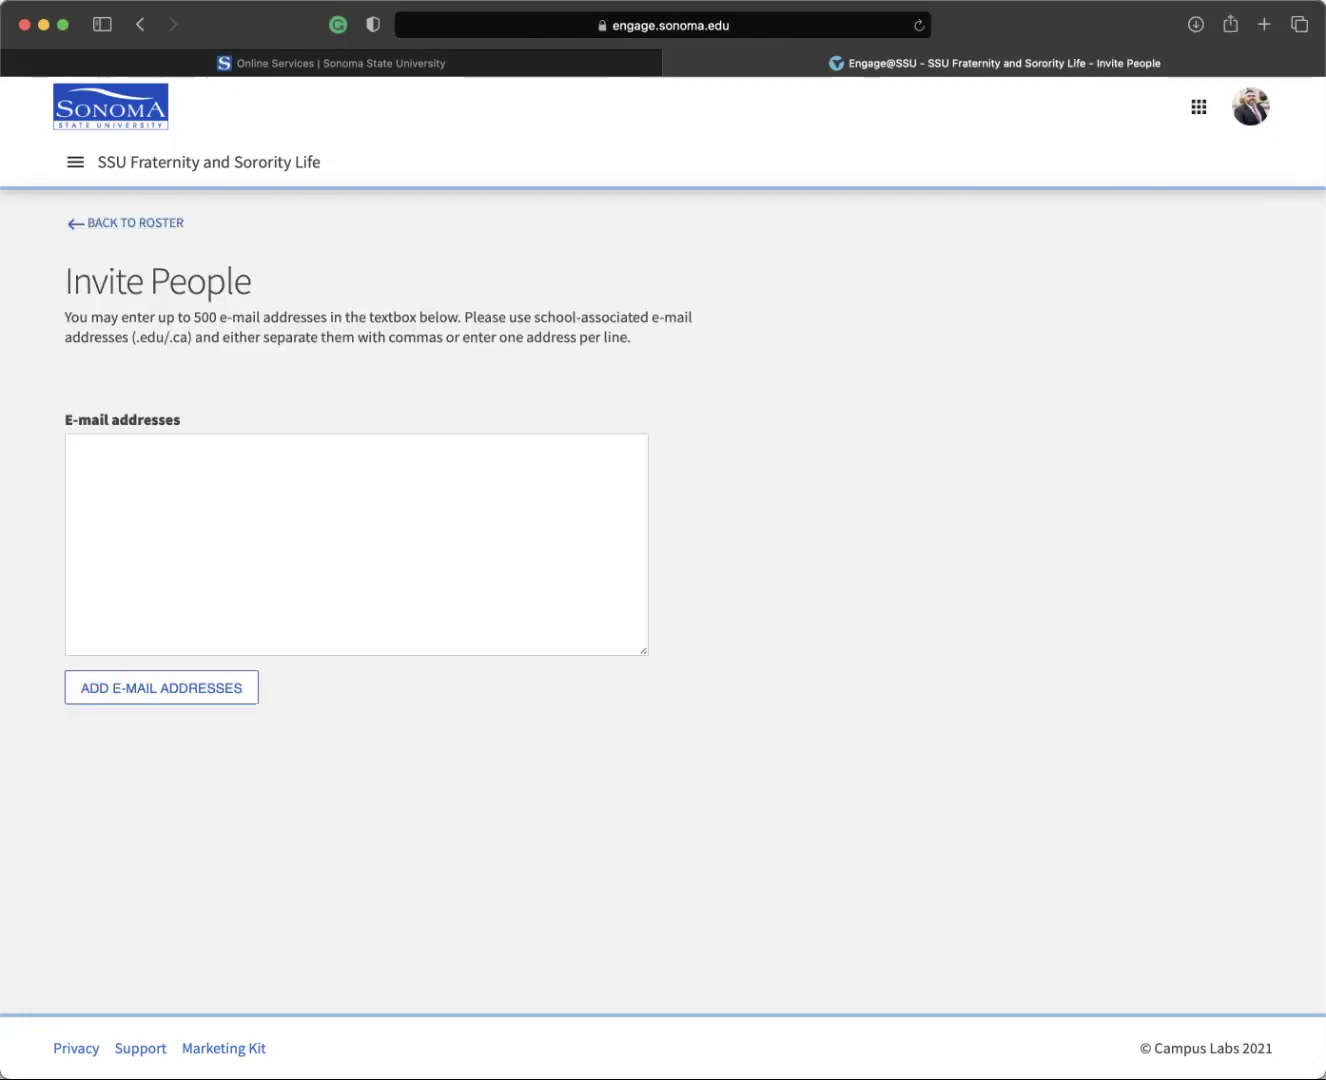
click(74, 449)
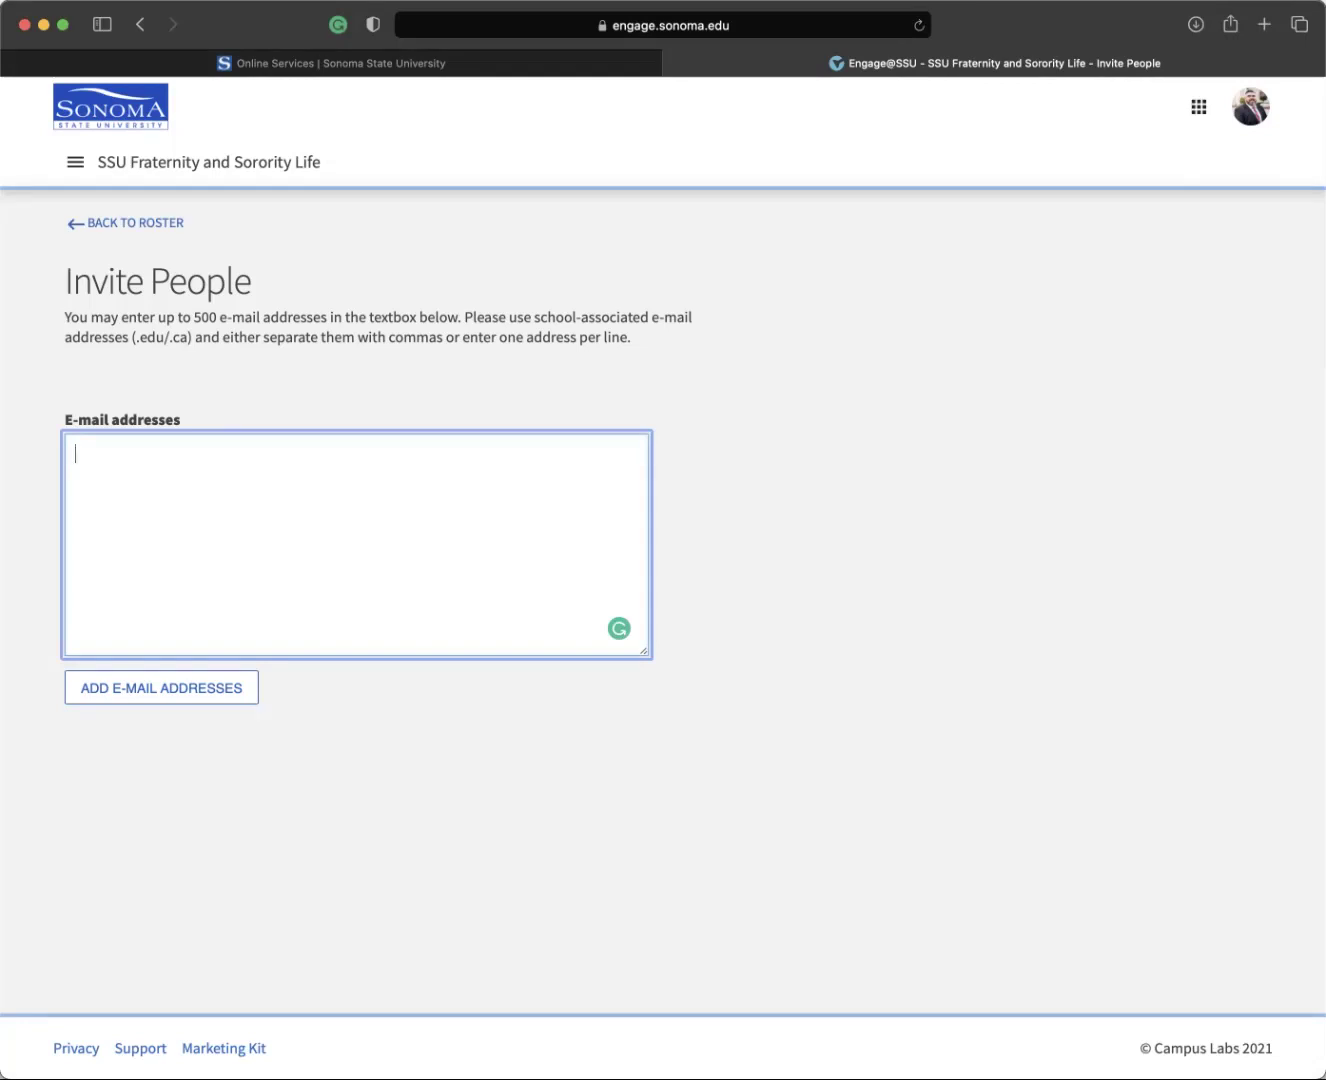
key(super+v)
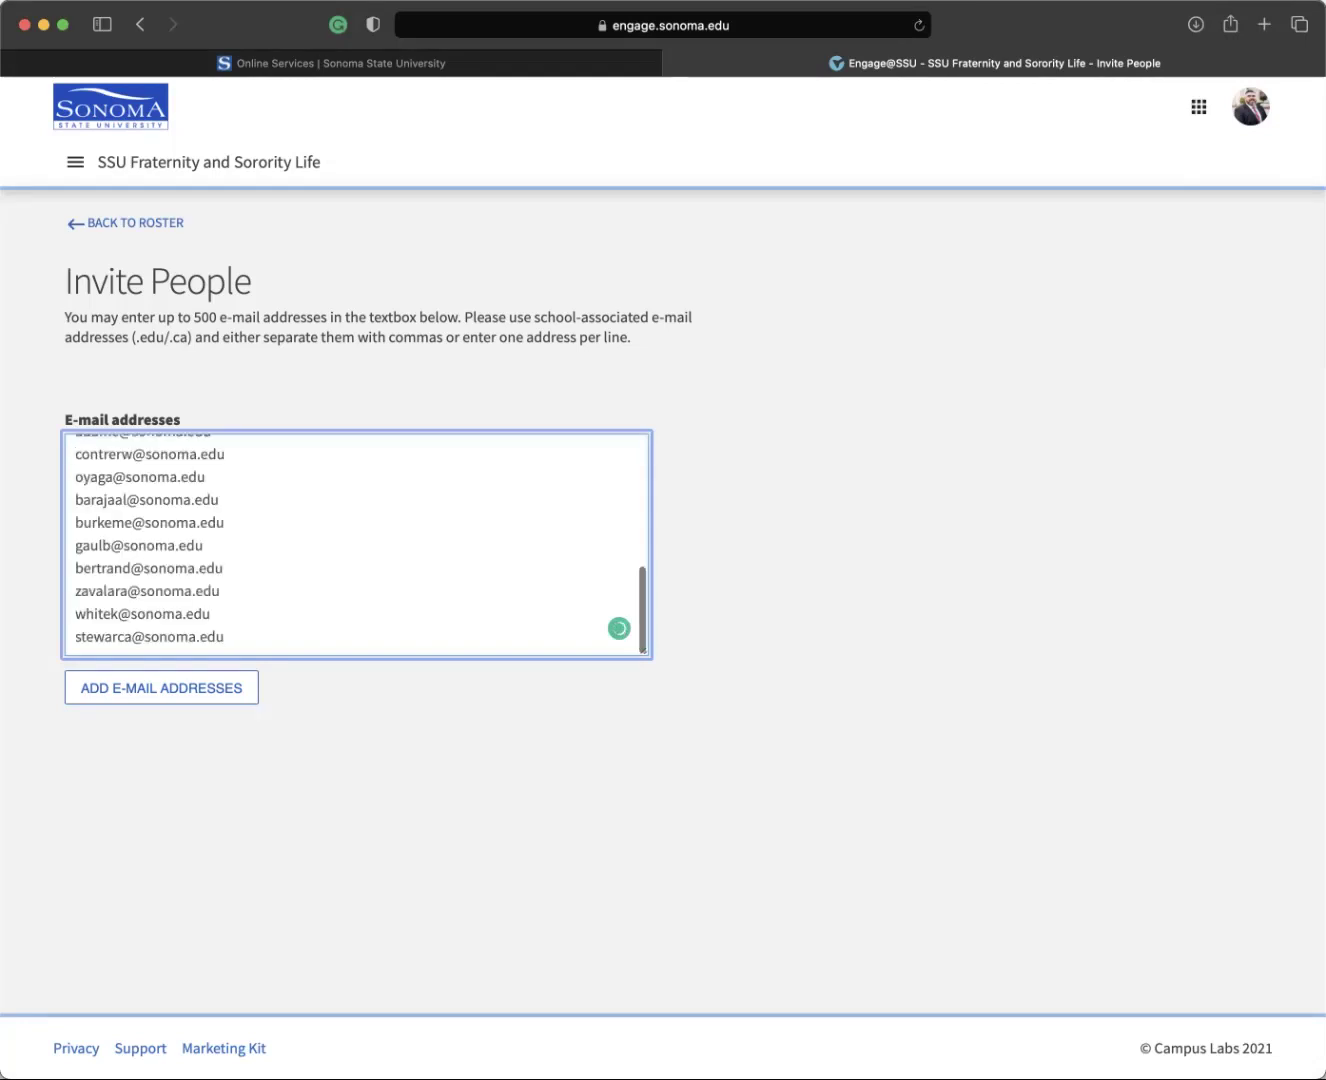
scroll(356, 545, up, 15)
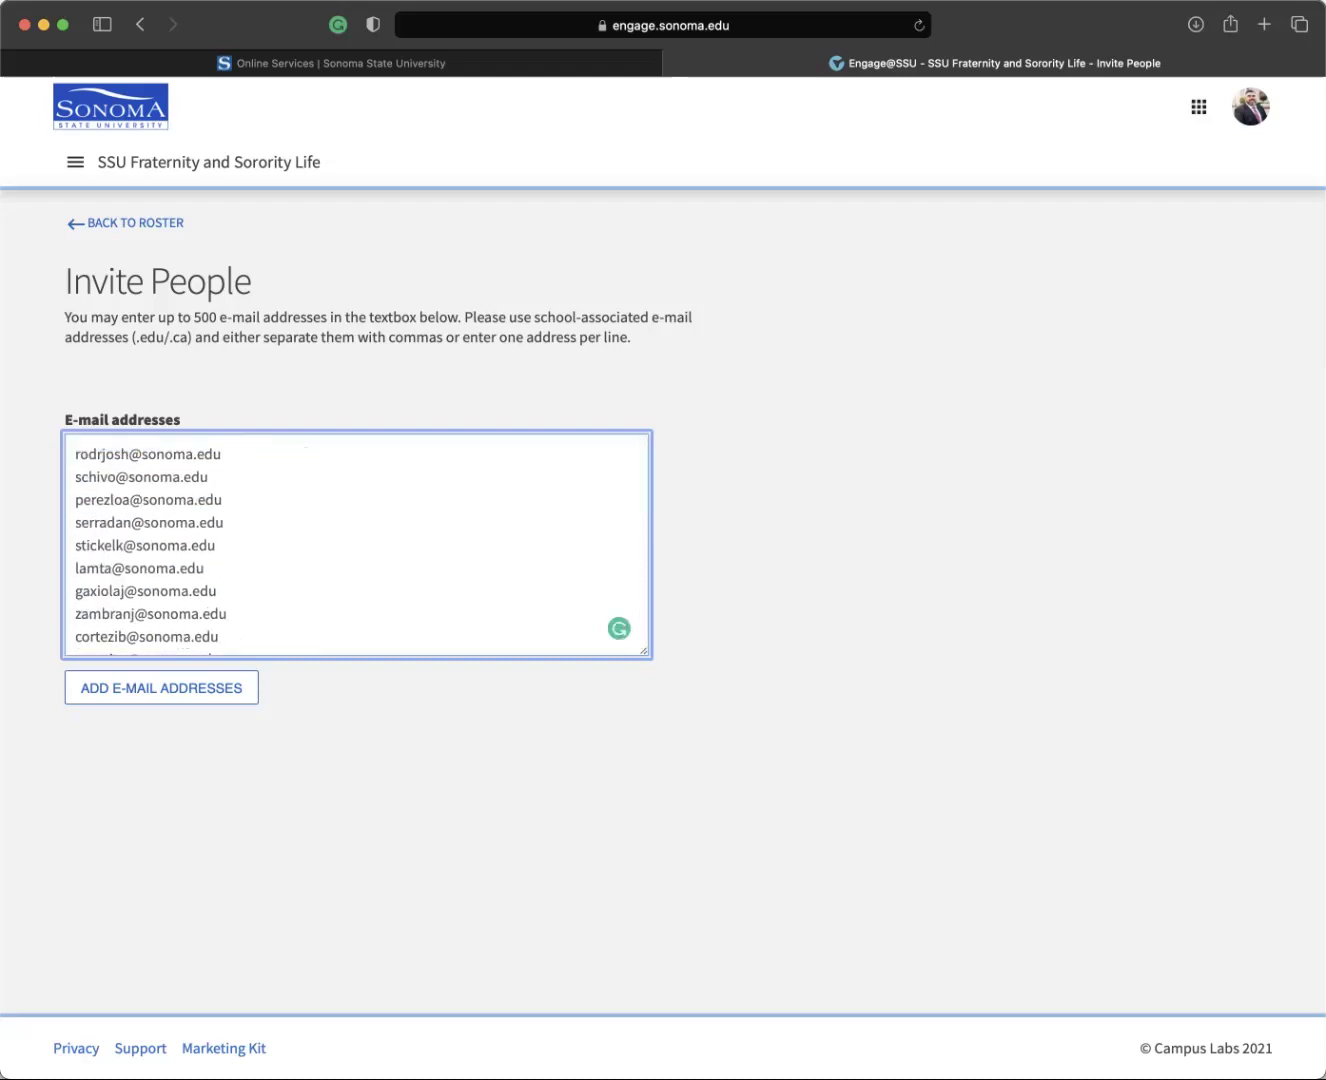
scroll(356, 545, down, 15)
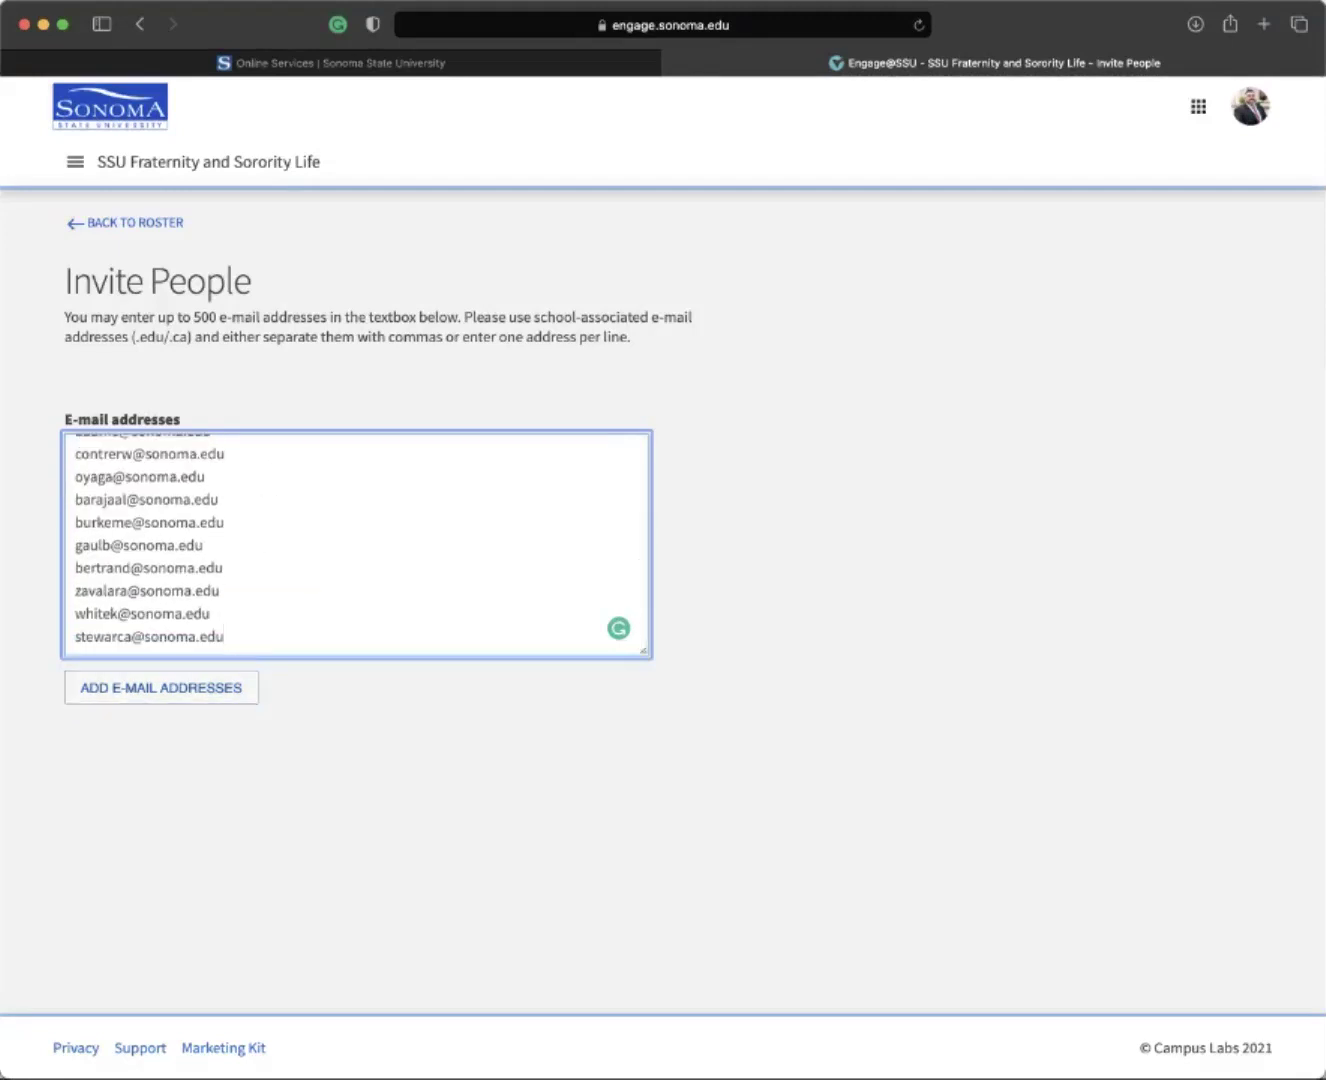
click(161, 688)
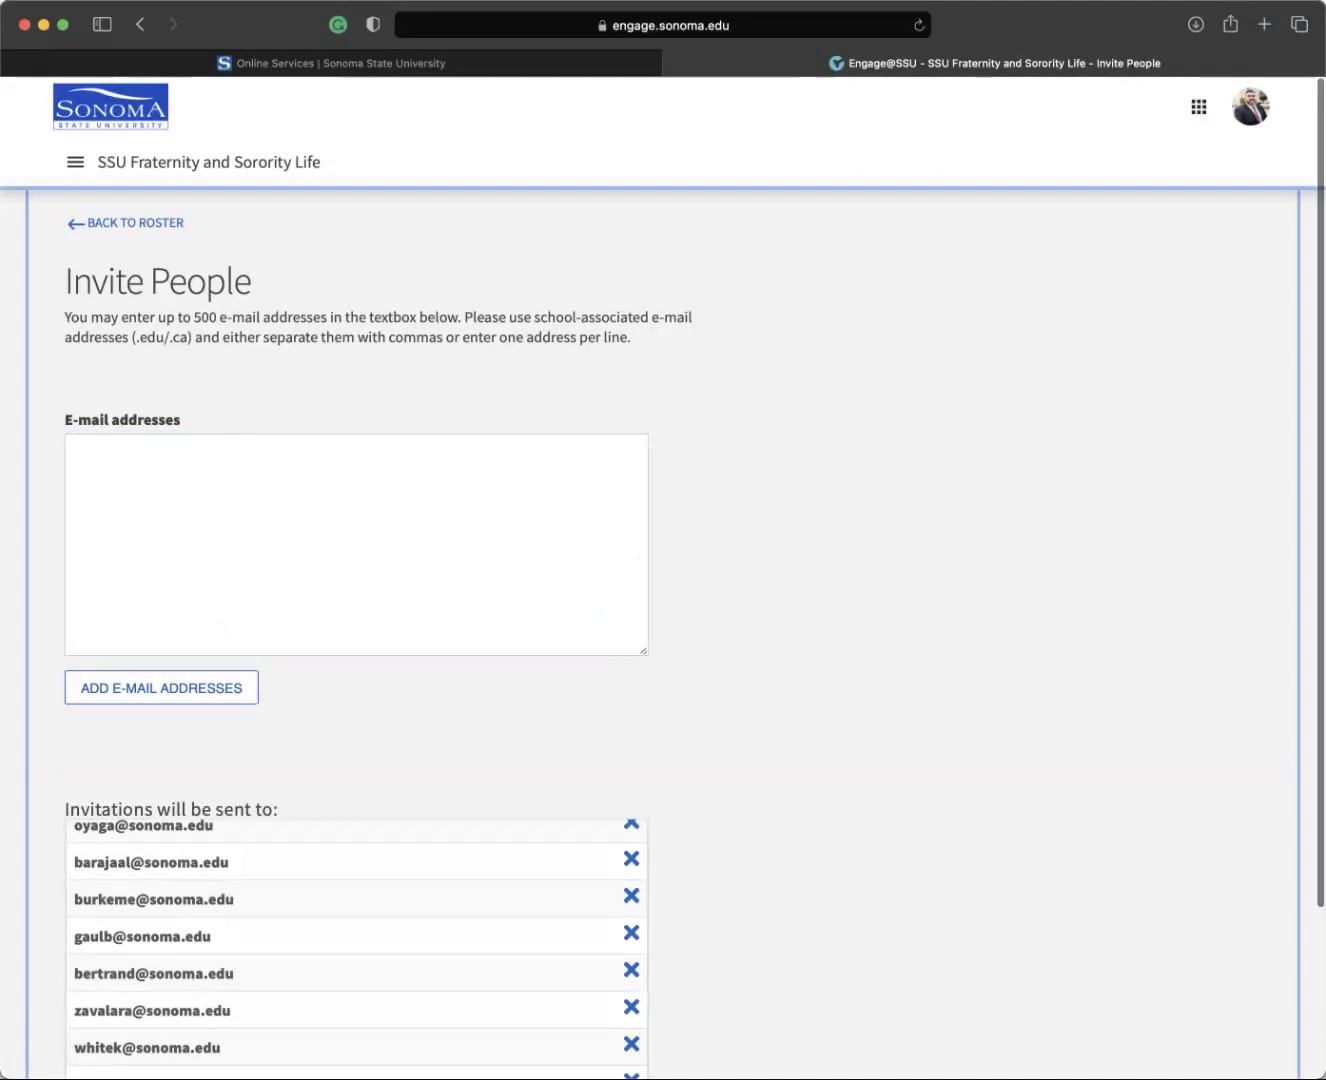
scroll(663, 600, down, 4)
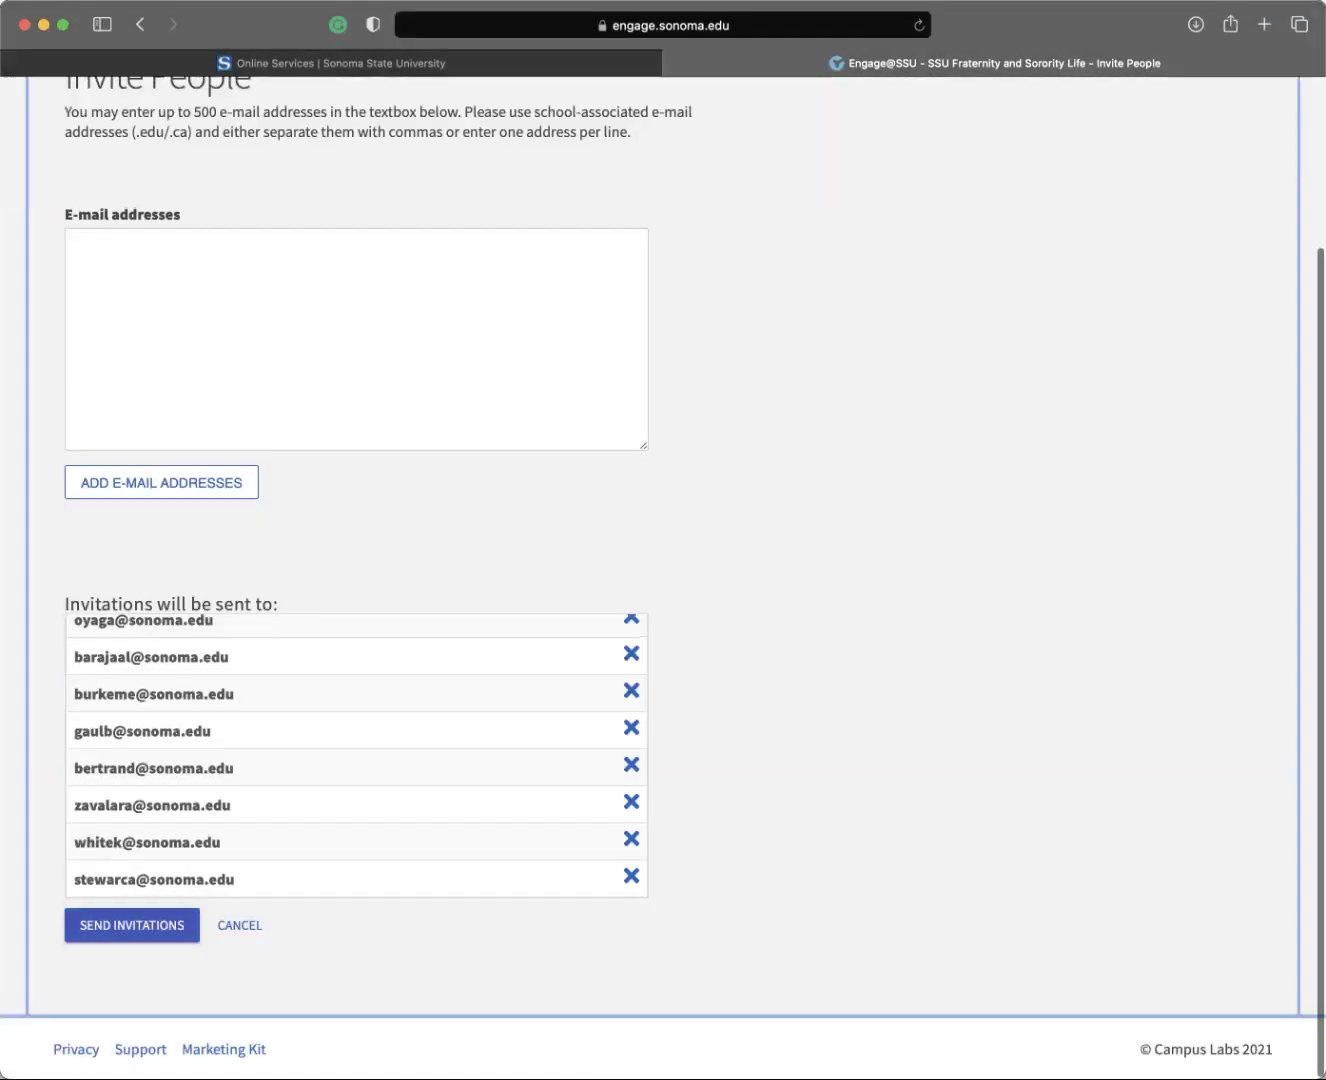
click(131, 925)
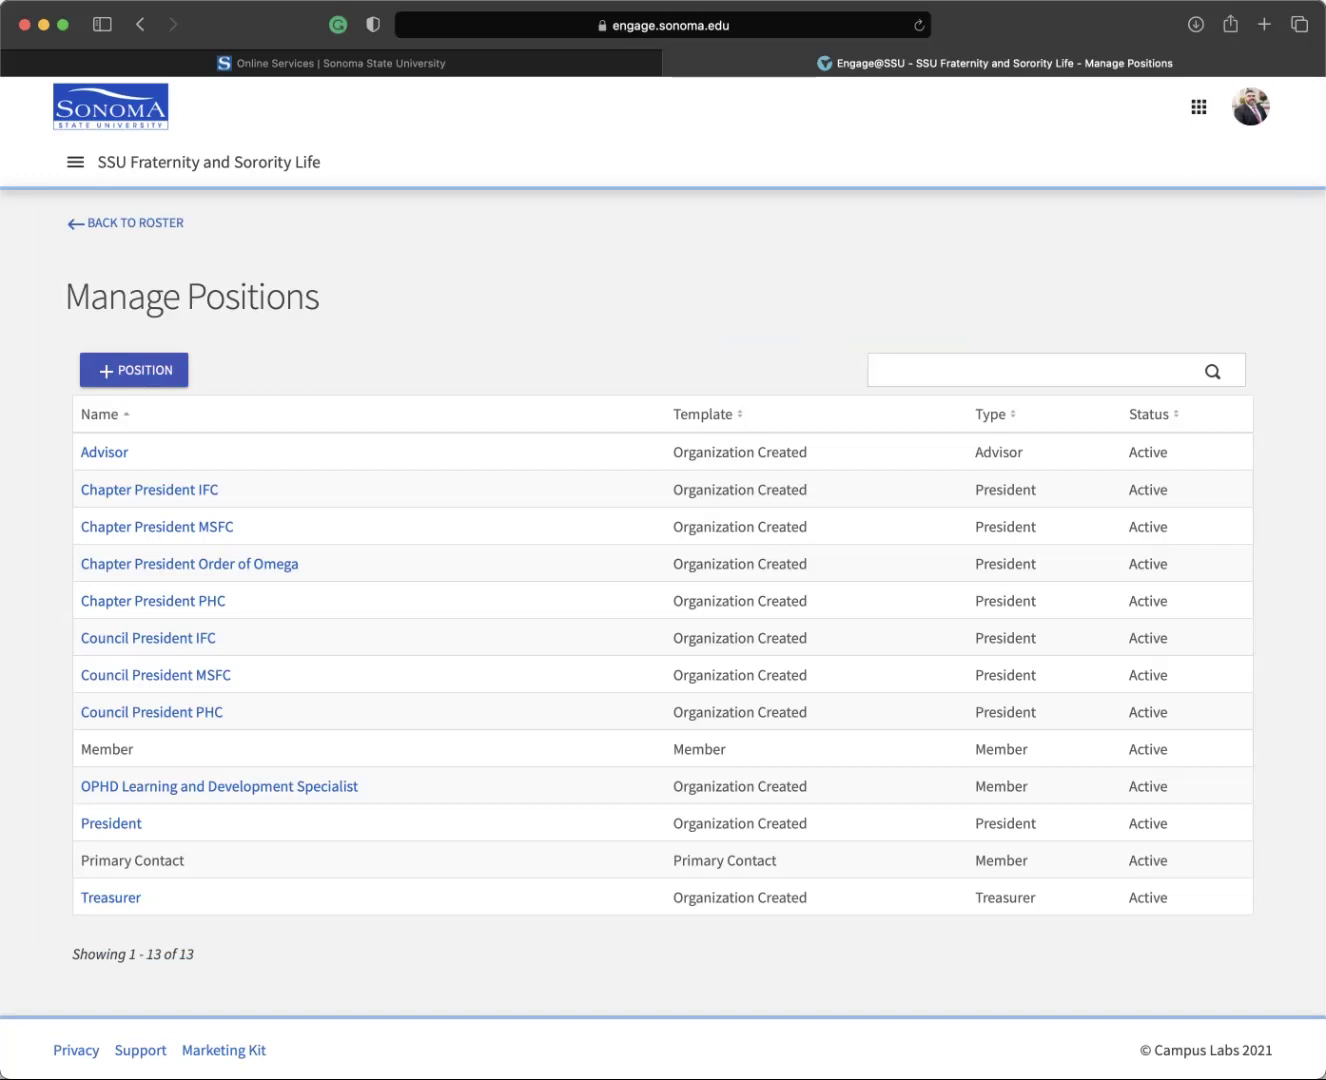
- Return from the position management page to the roster and open the organization's About page
key(Tab)
key(super+bracketleft)
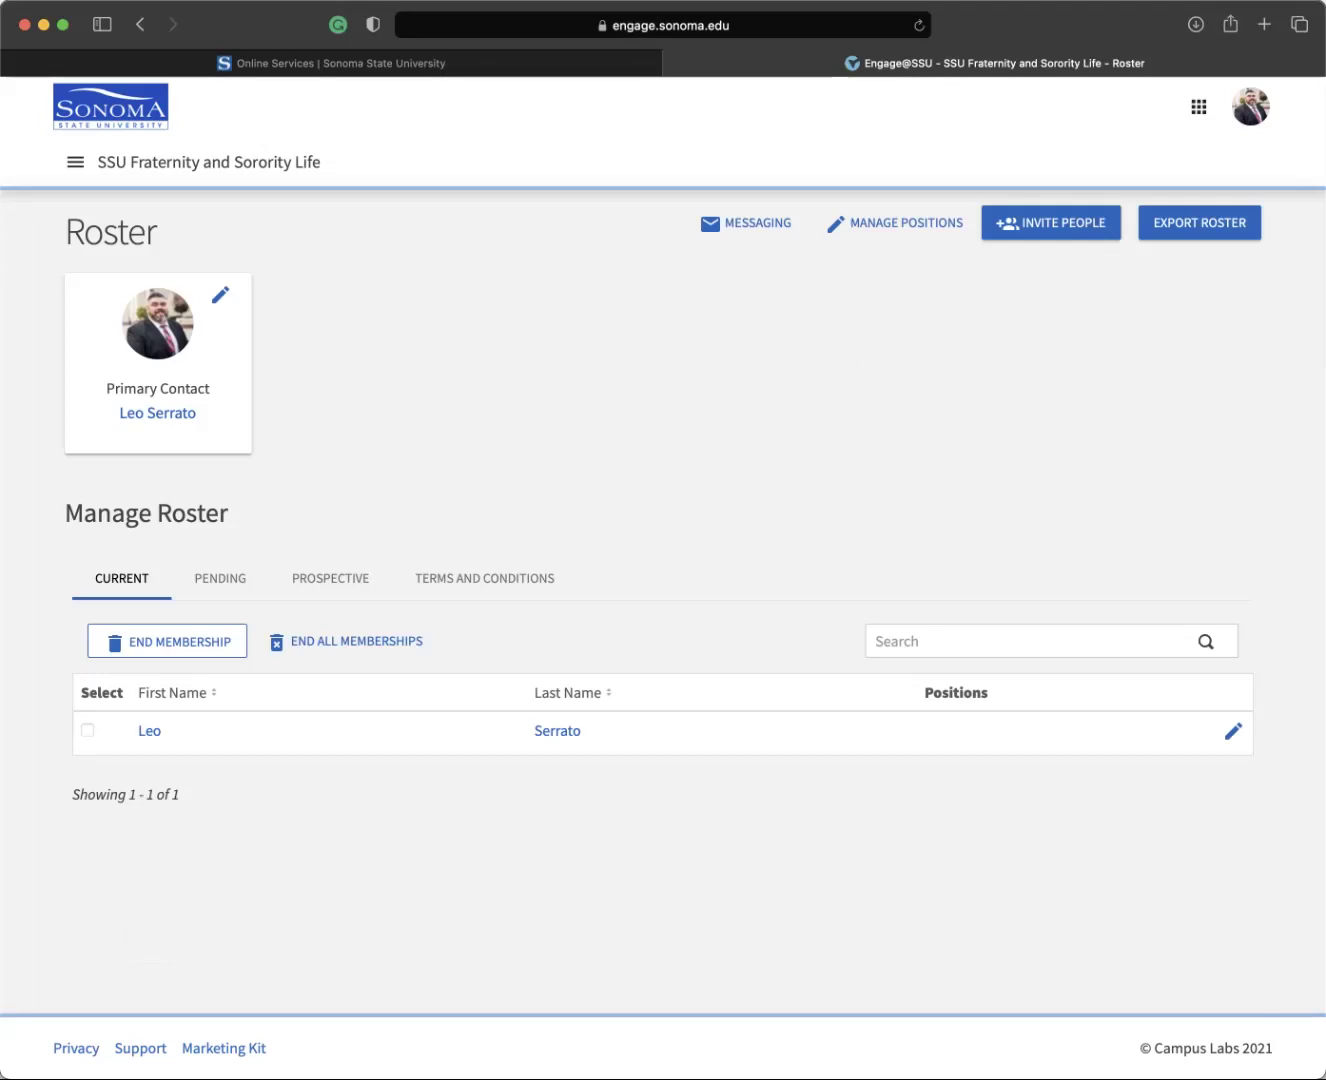
click(75, 161)
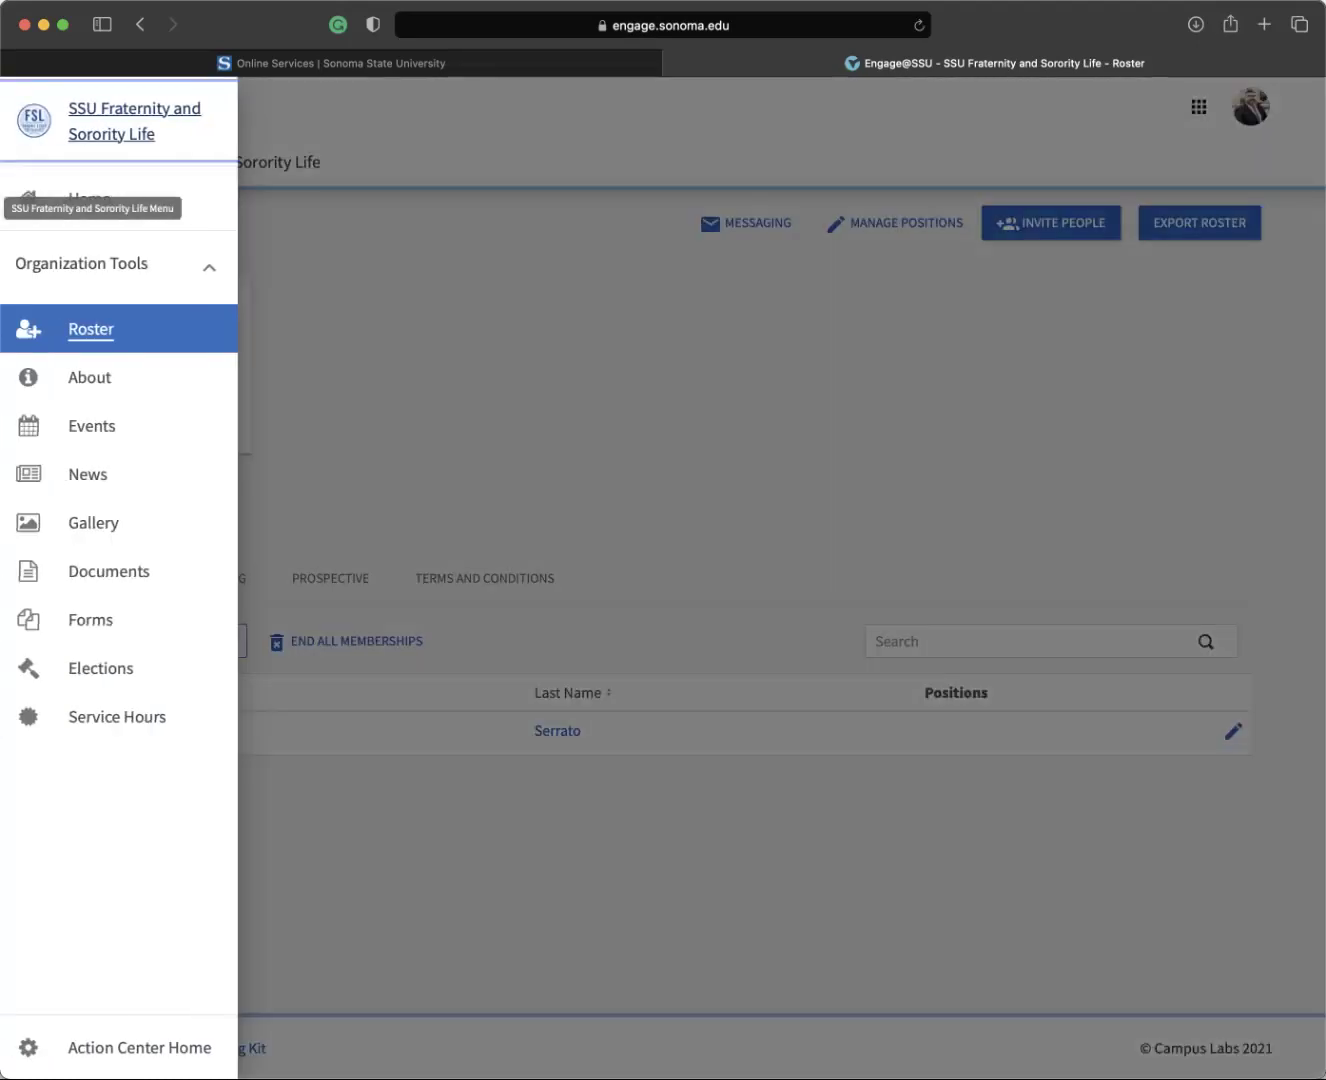
click(89, 377)
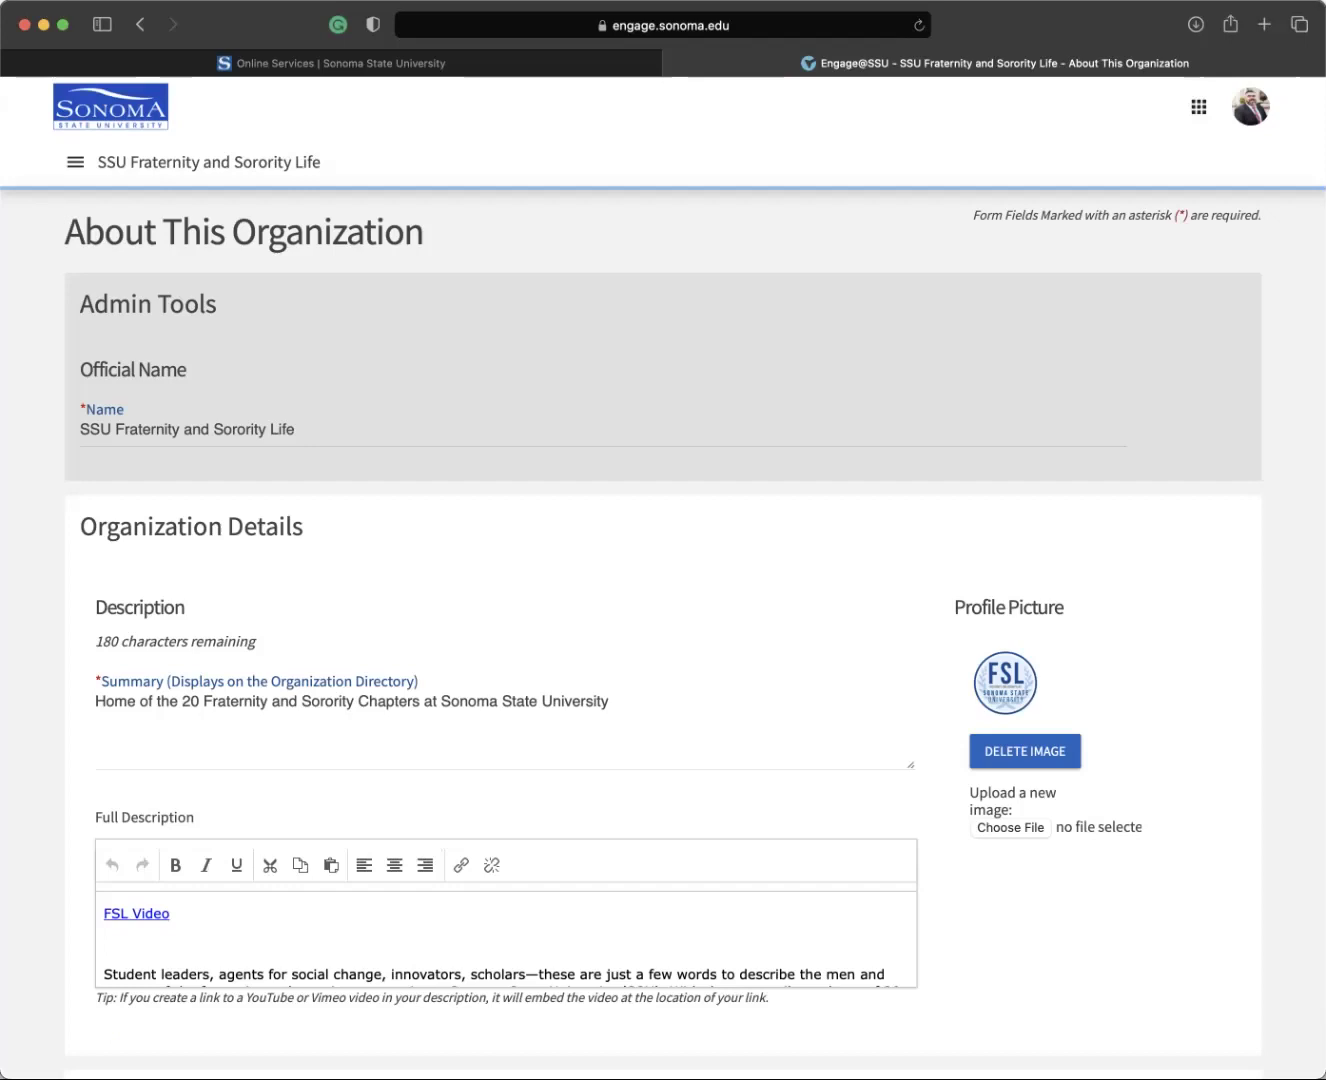
- Examine the About page's description, profile picture, contact information, external website and social media fields
scroll(663, 550, down, 2)
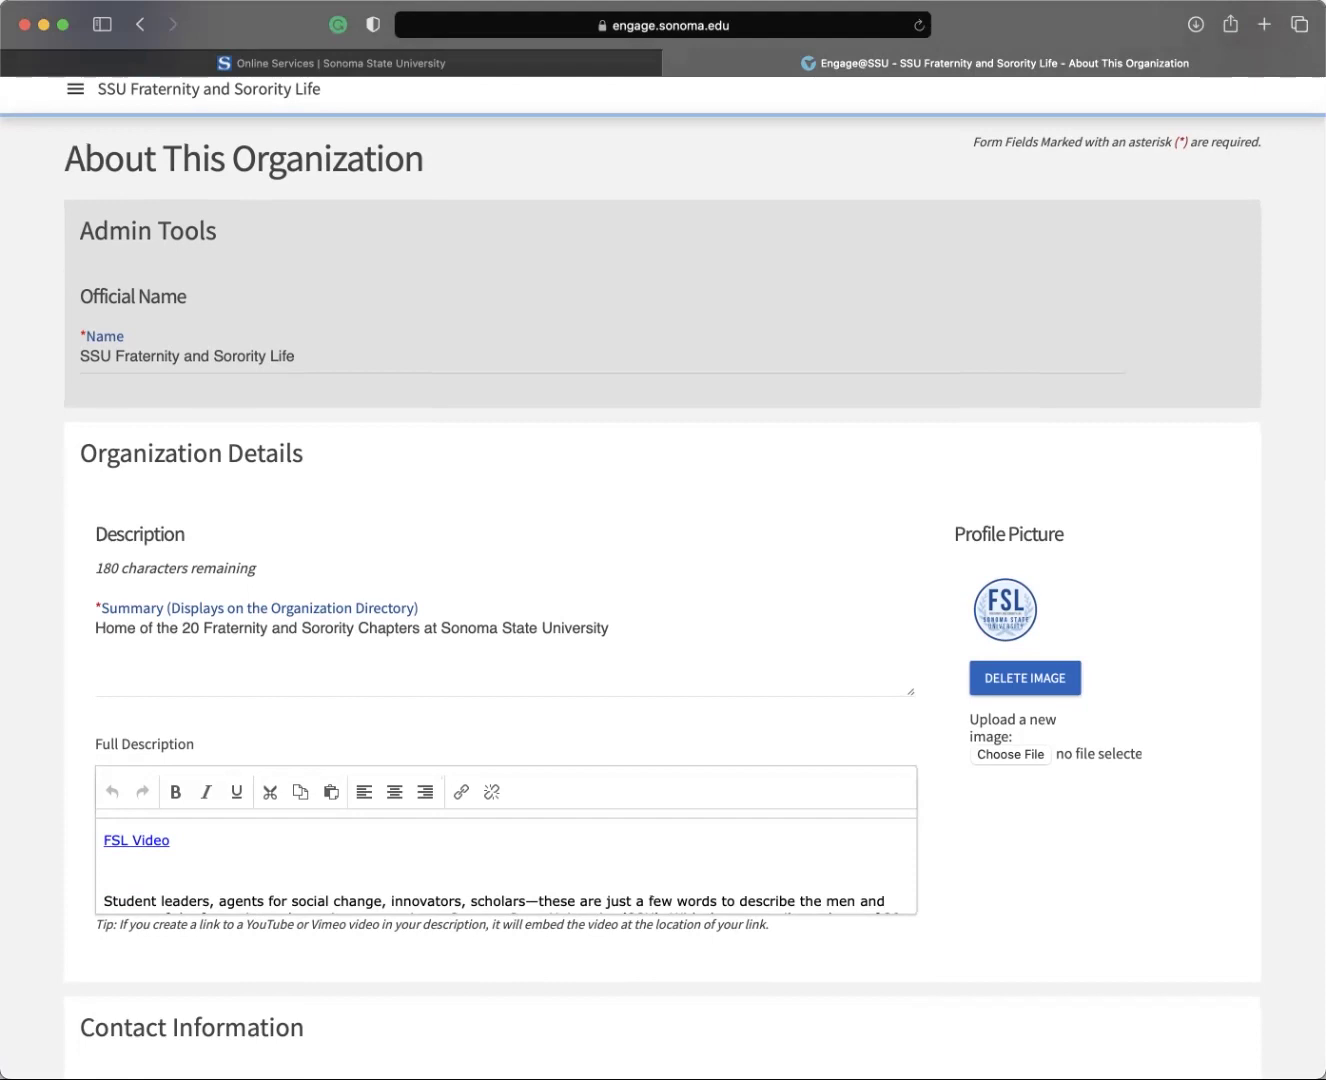
scroll(501, 865, down, 2)
scroll(501, 865, down, 3)
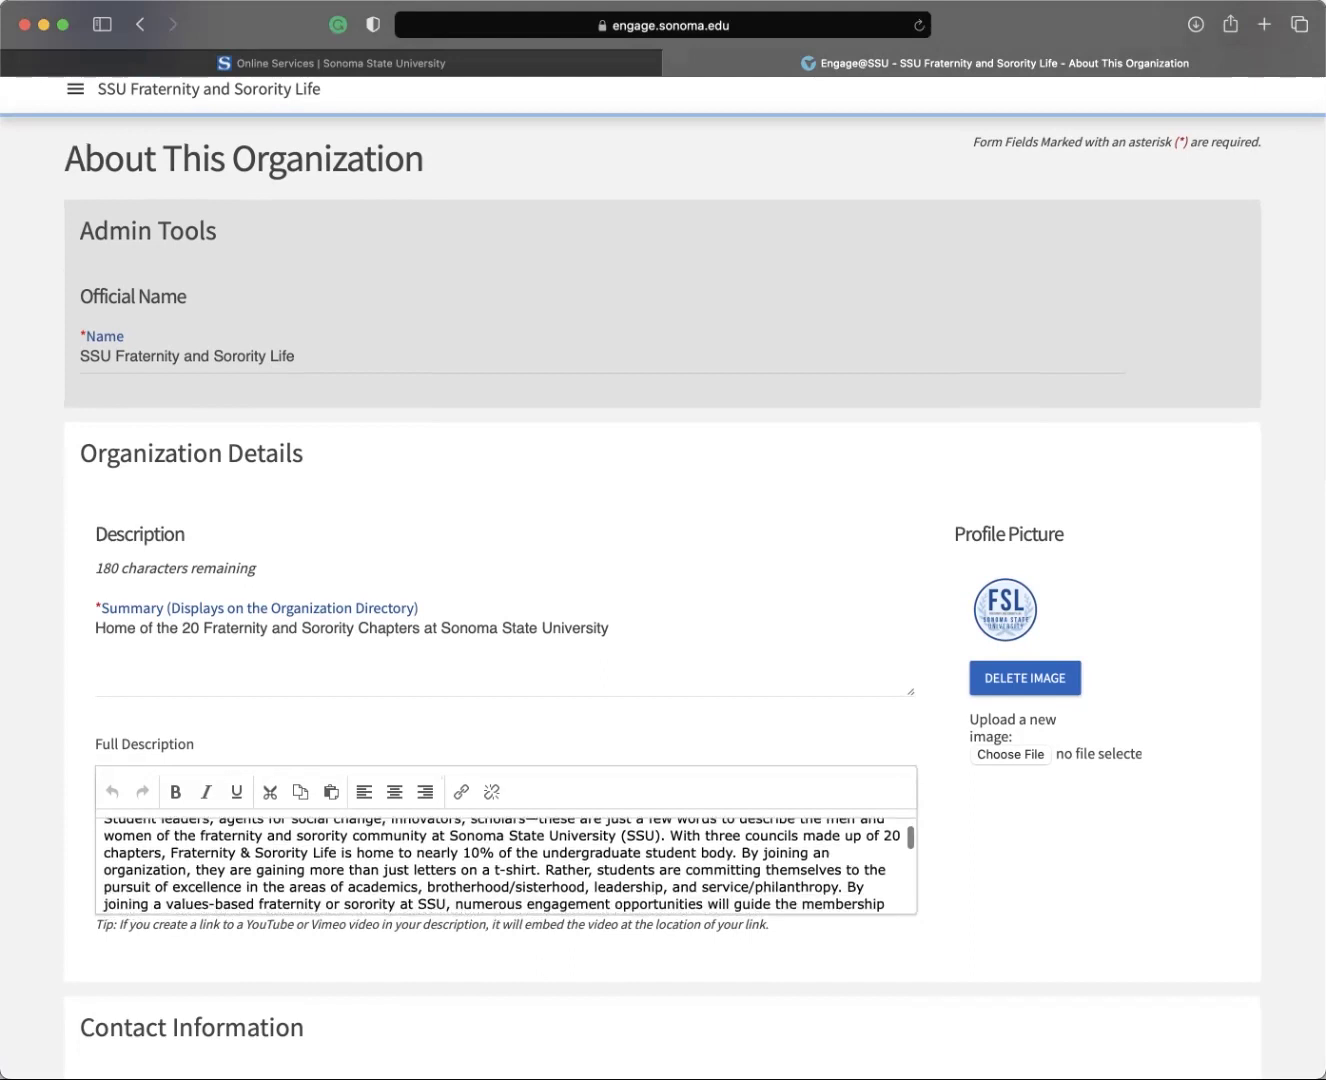
scroll(501, 865, down, 3)
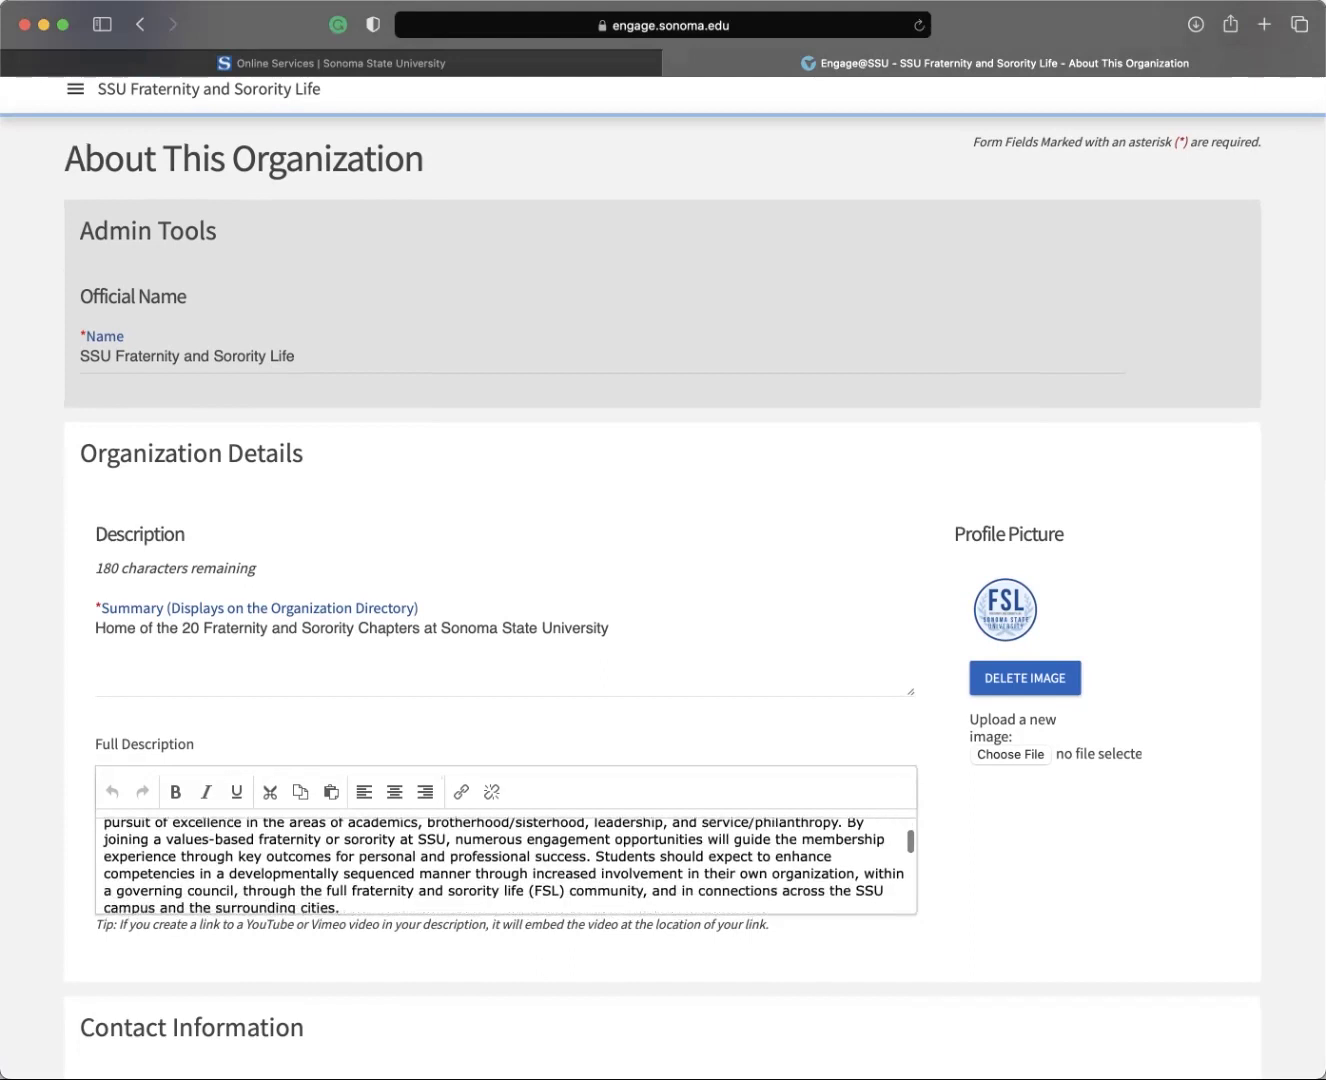
scroll(500, 865, down, 1)
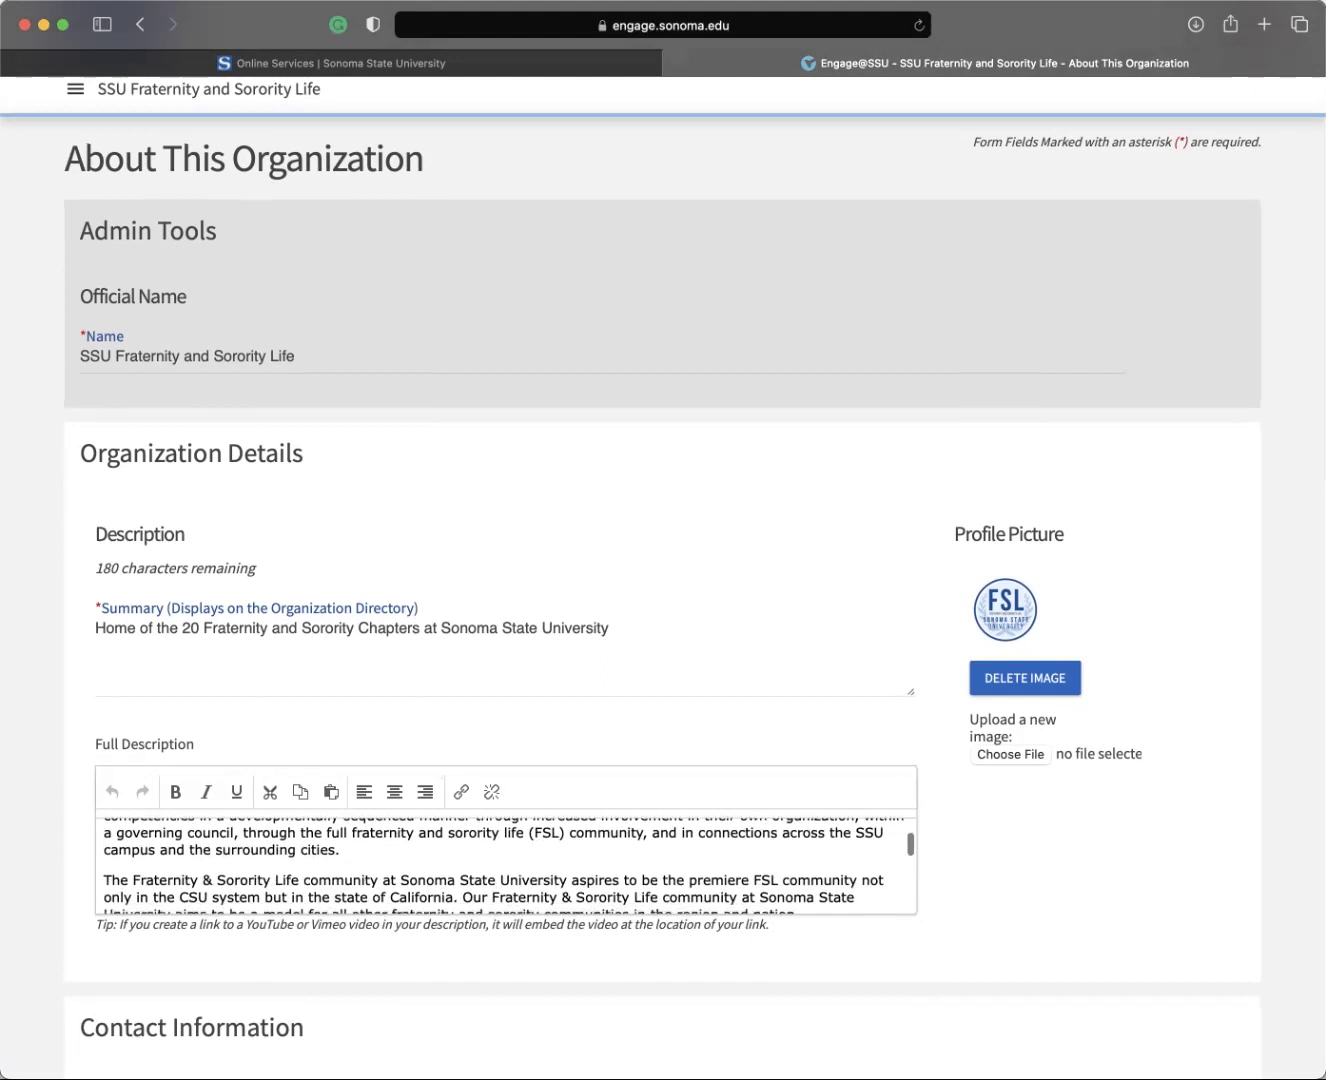
scroll(500, 865, down, 3)
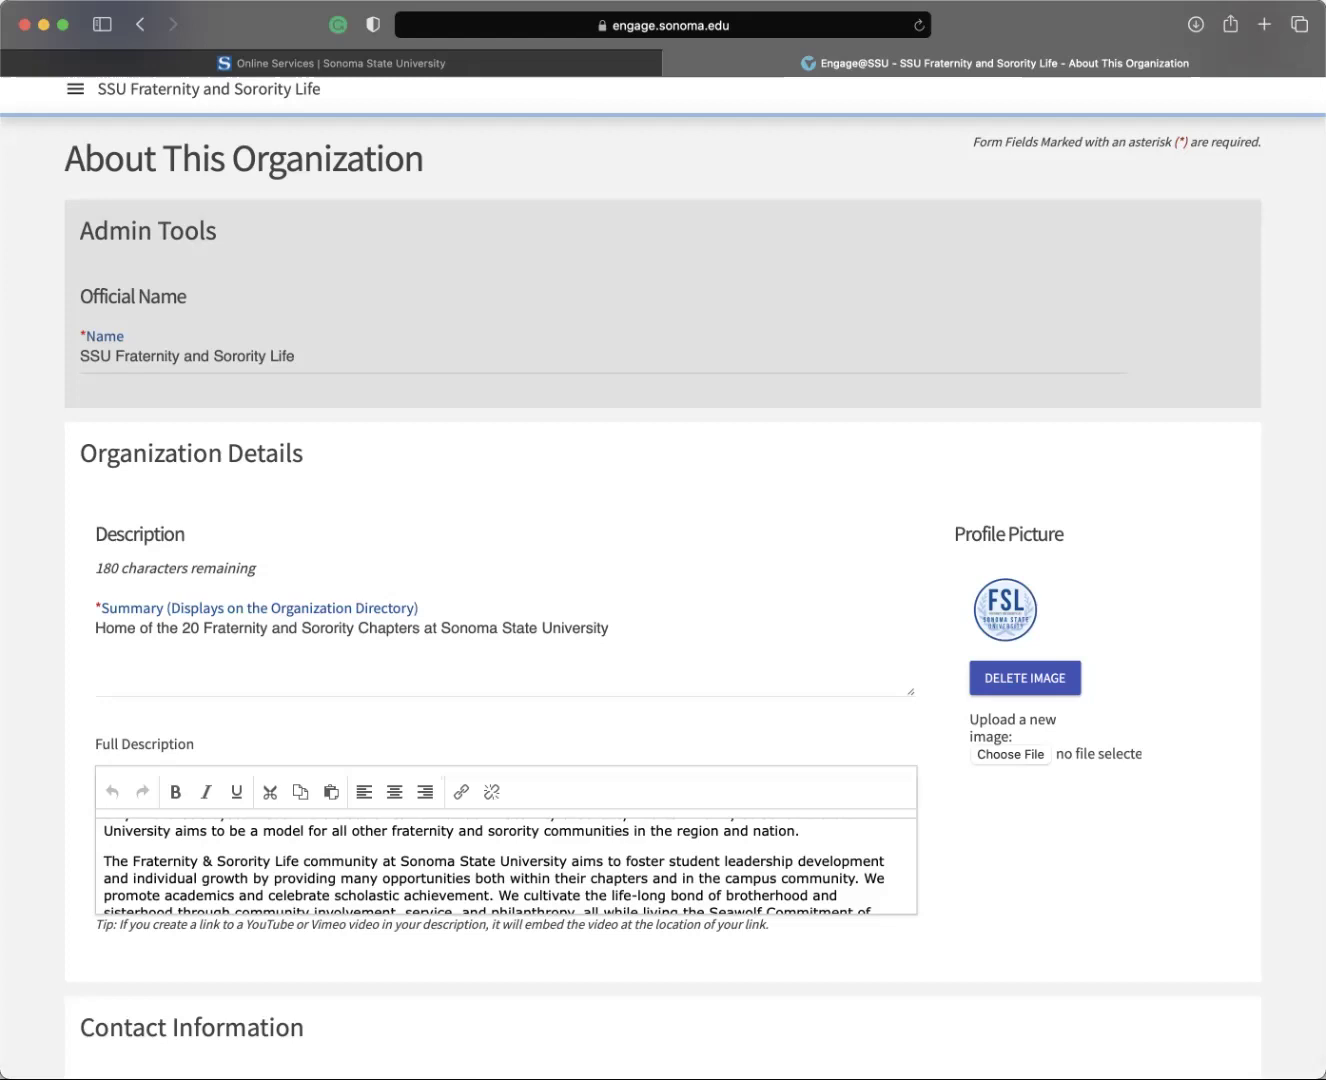
scroll(663, 556, down, 8)
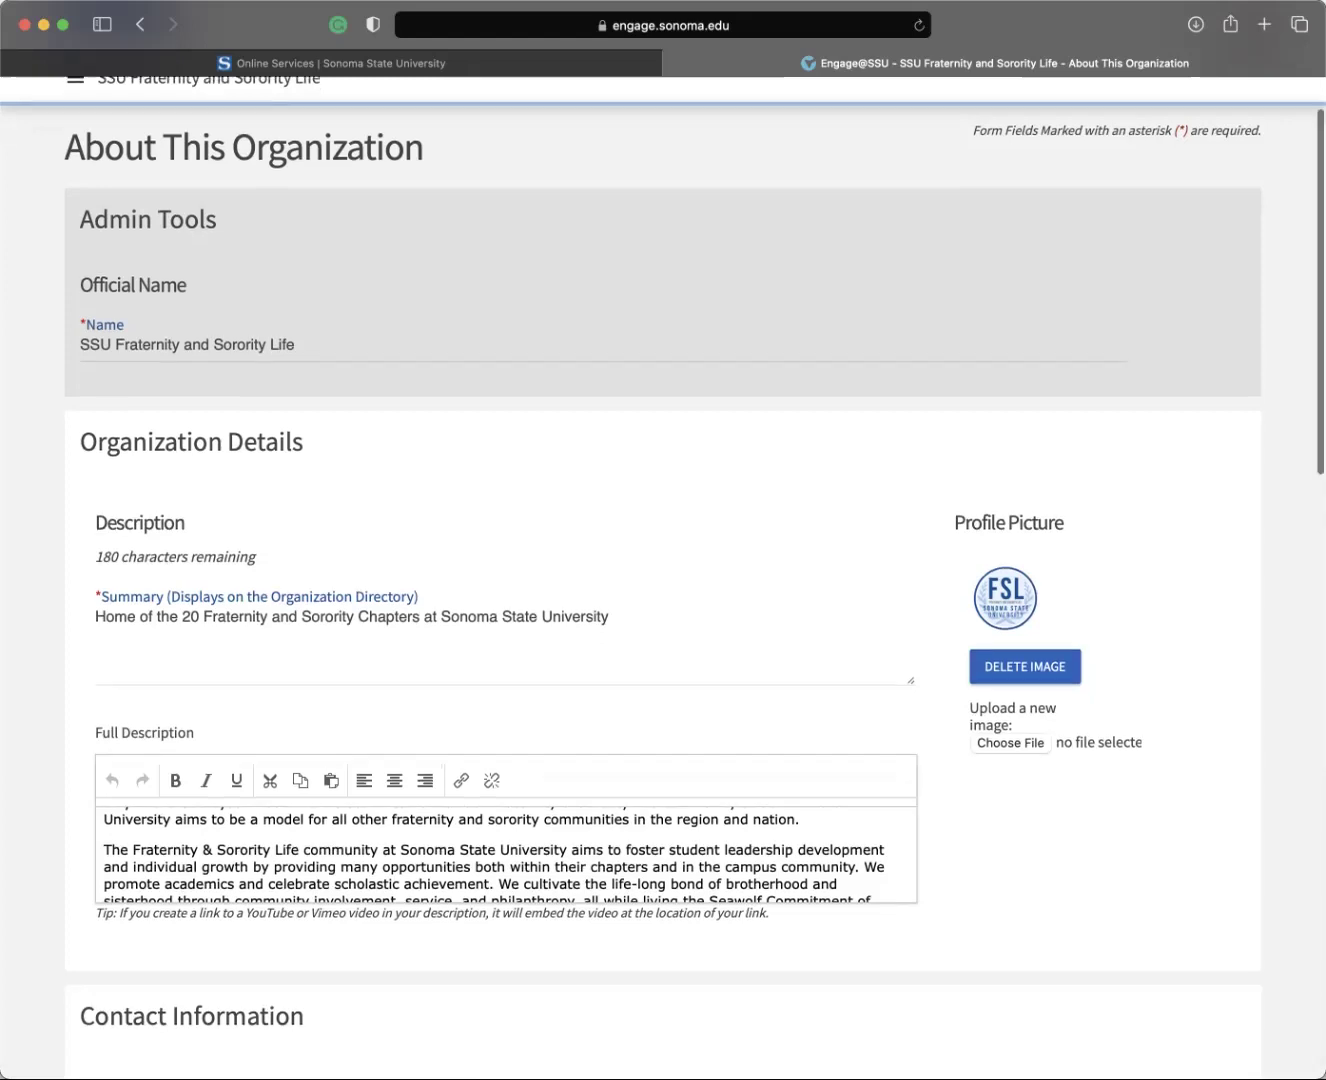
scroll(663, 556, down, 2)
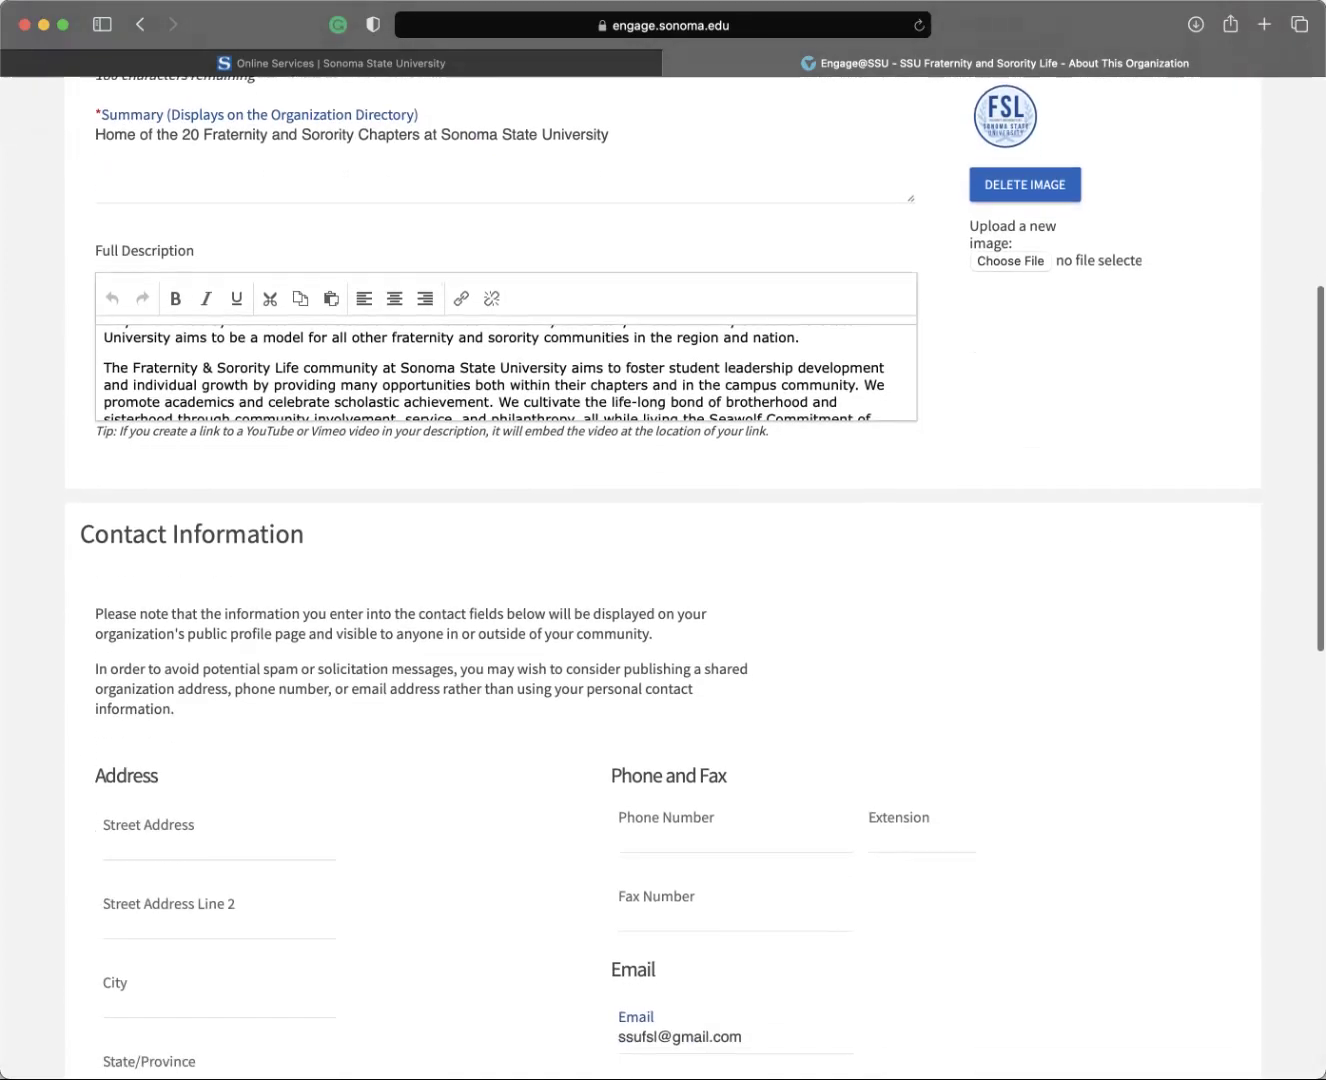
scroll(663, 556, down, 3)
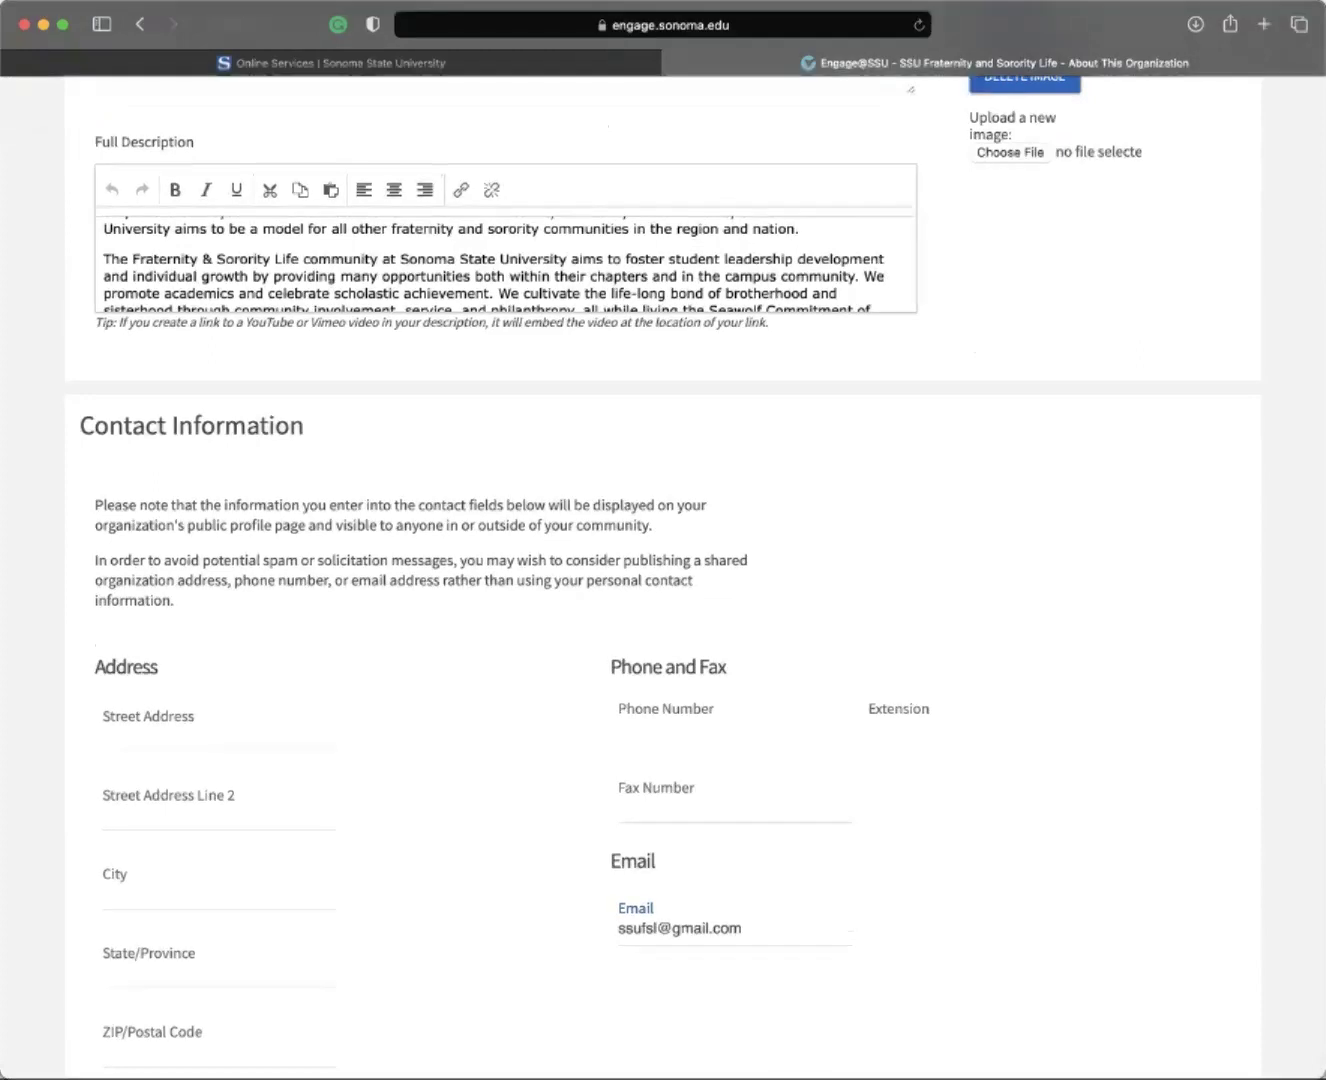
scroll(663, 570, down, 5)
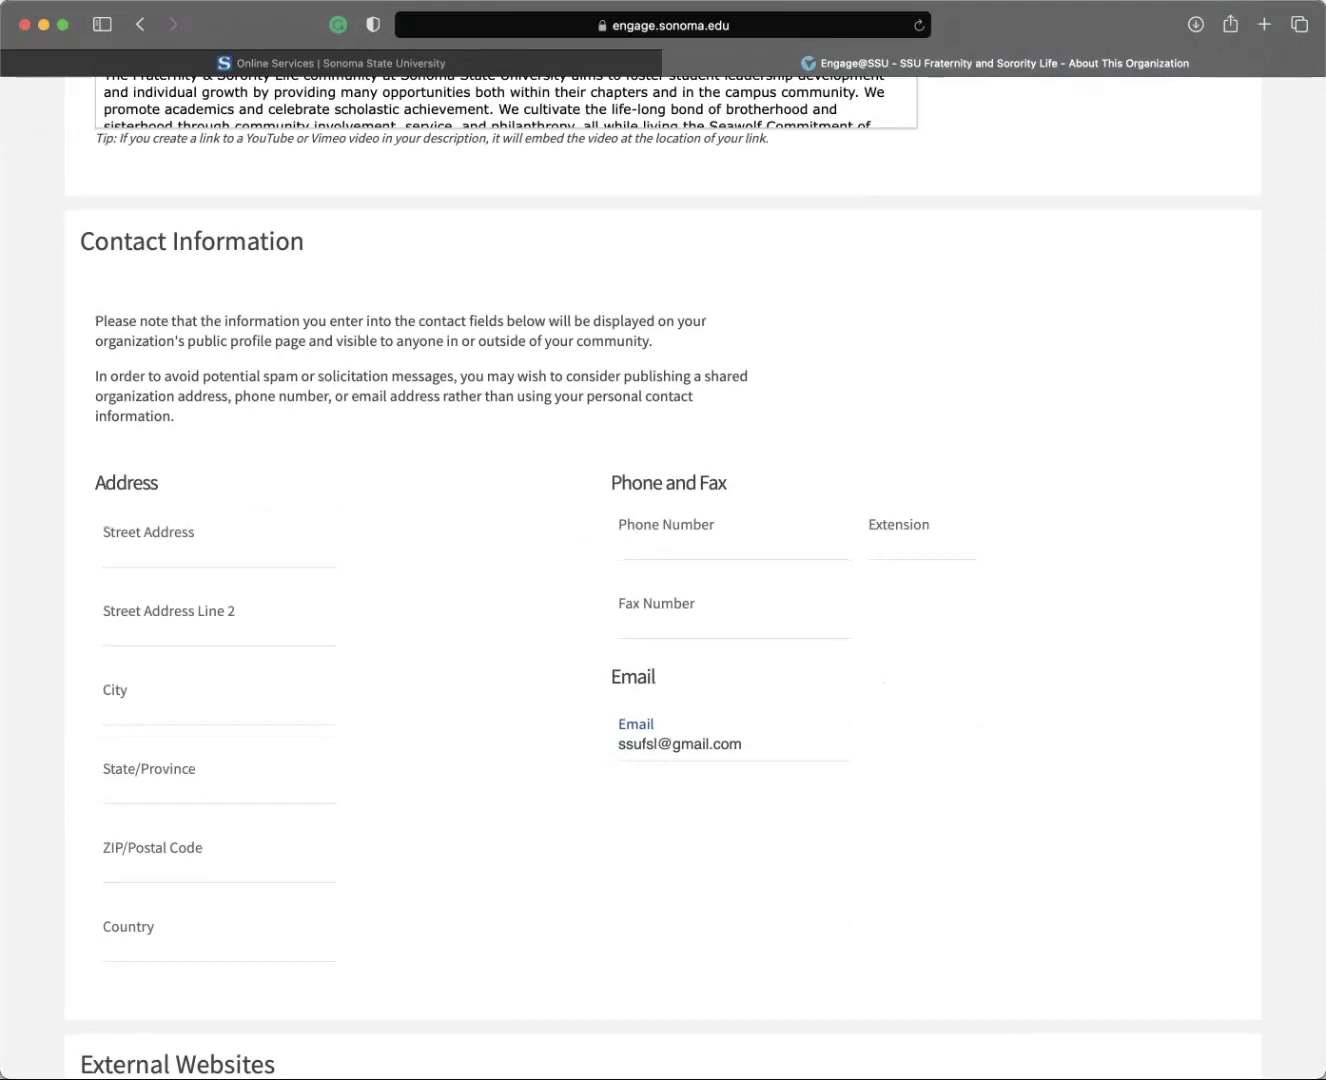
scroll(663, 578, down, 10)
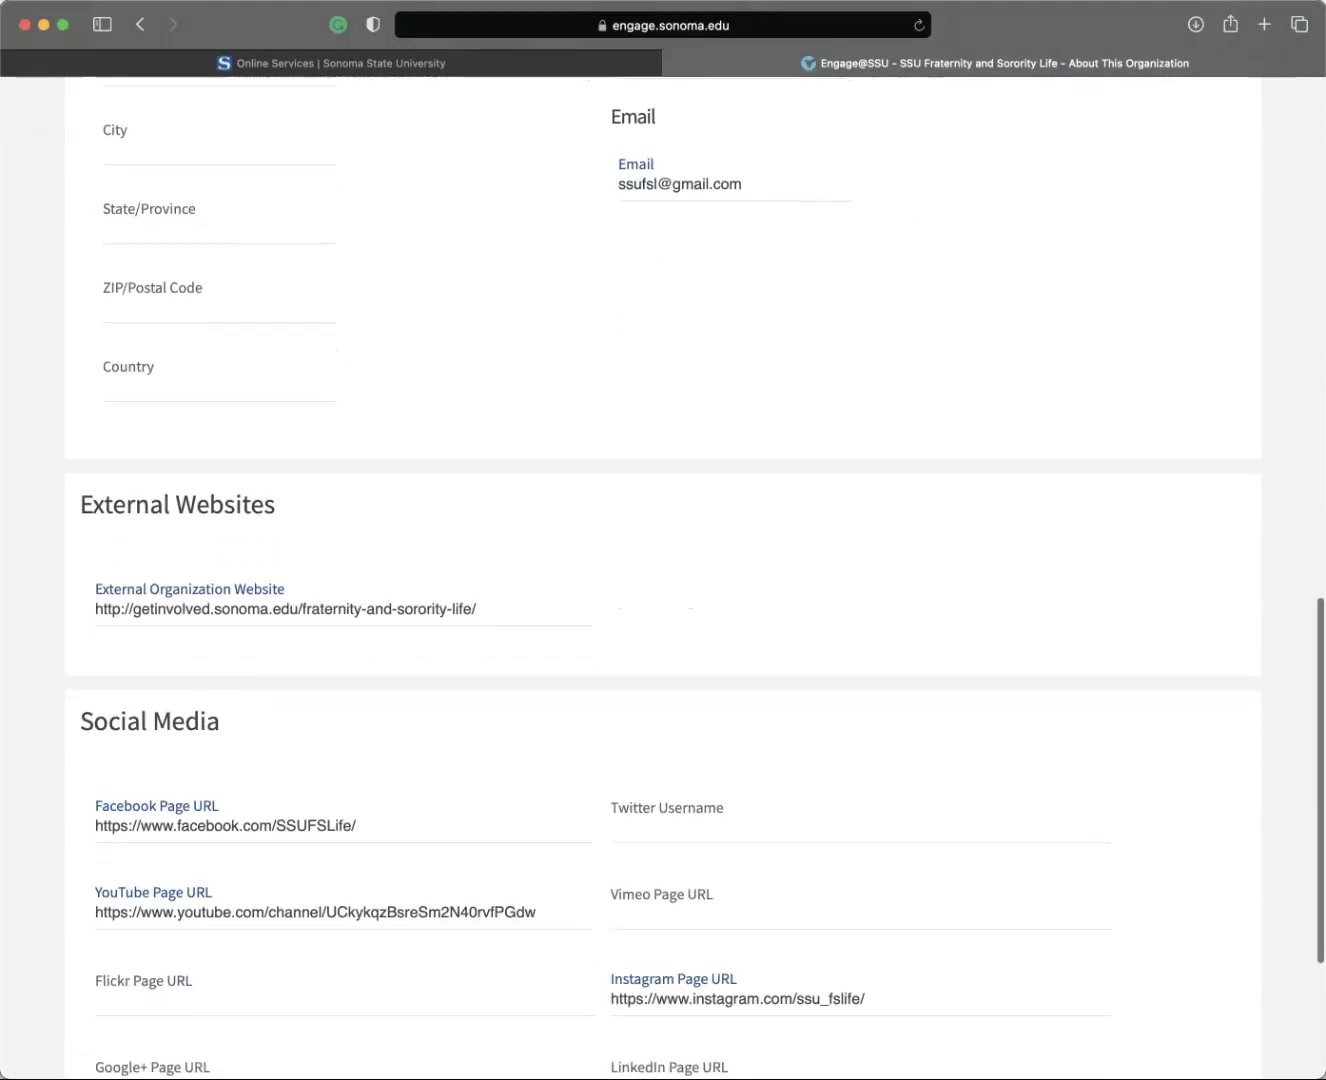
scroll(663, 577, down, 1)
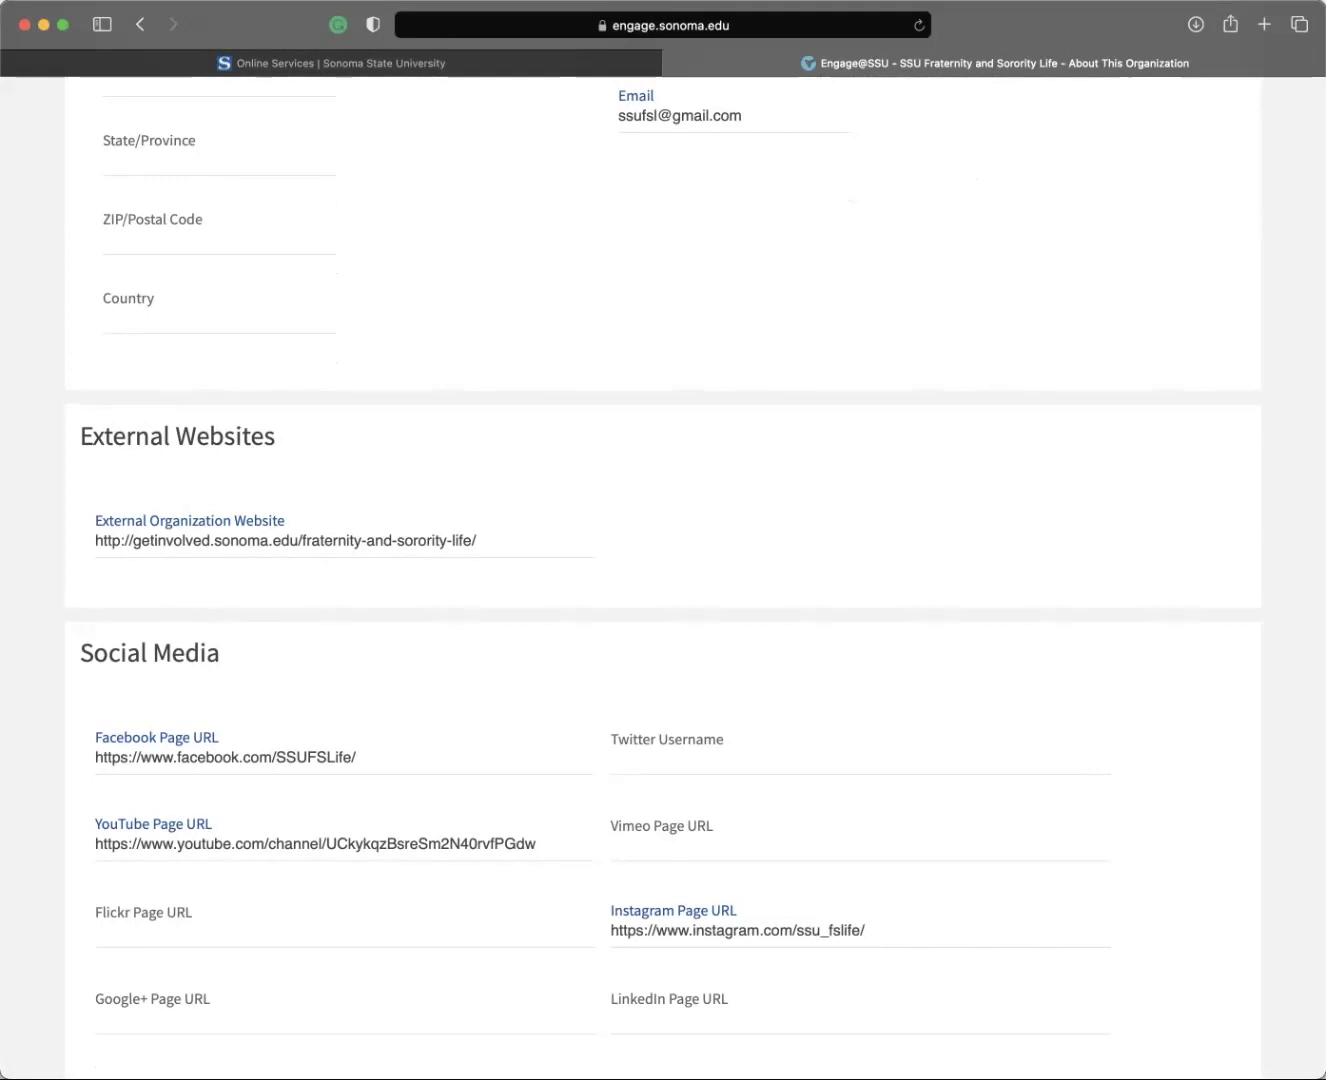
scroll(663, 578, down, 2)
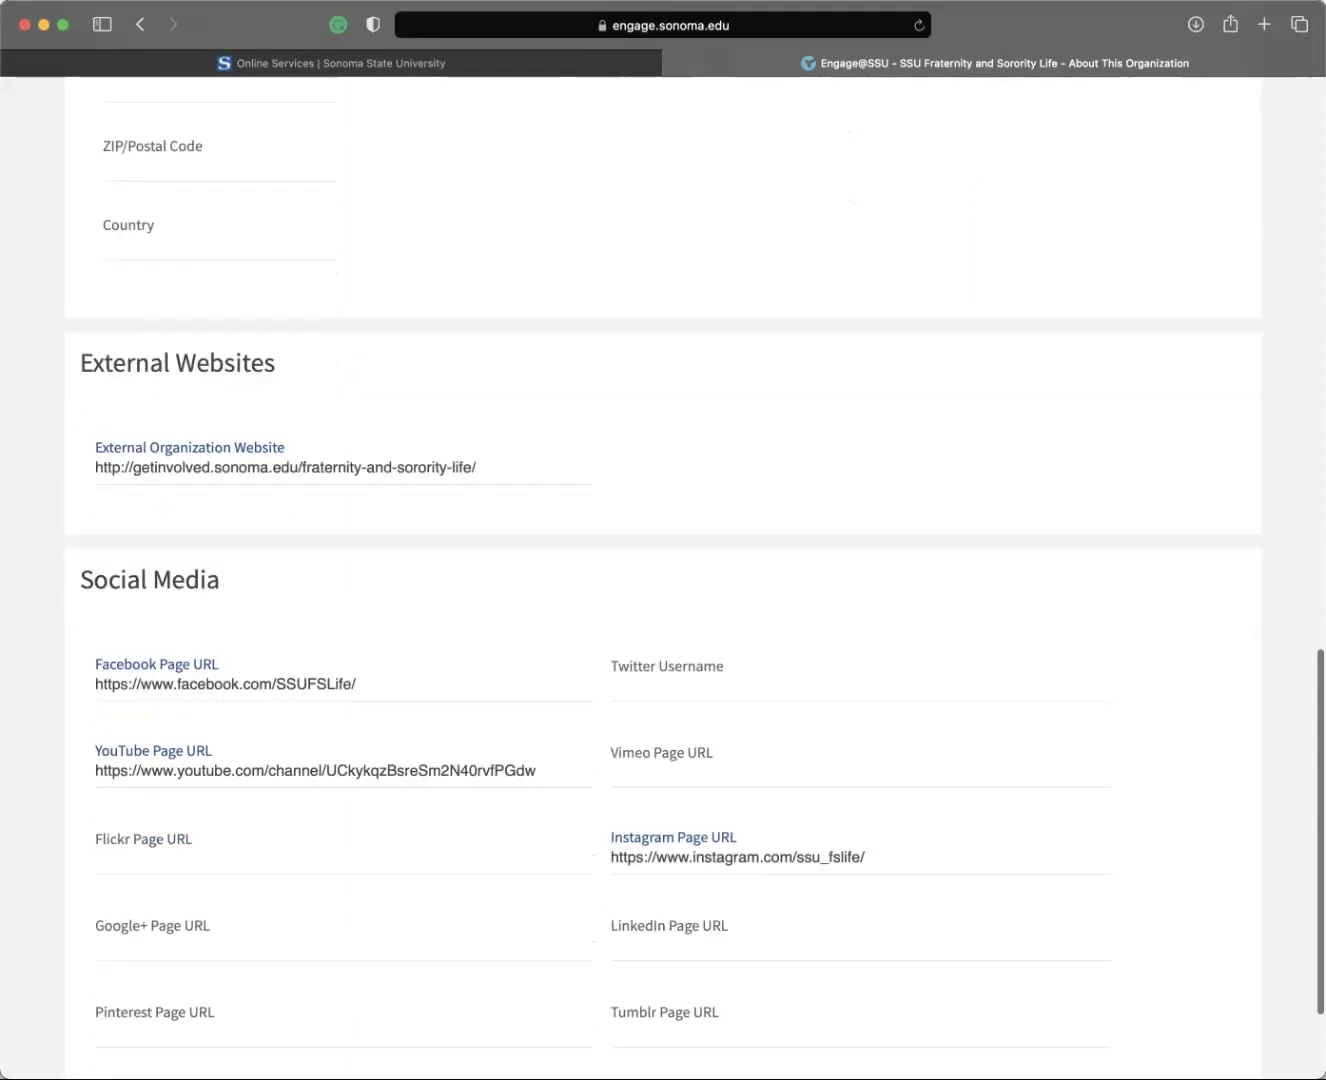
- Save the organization's About information with the Update command
scroll(690, 860, down, 4)
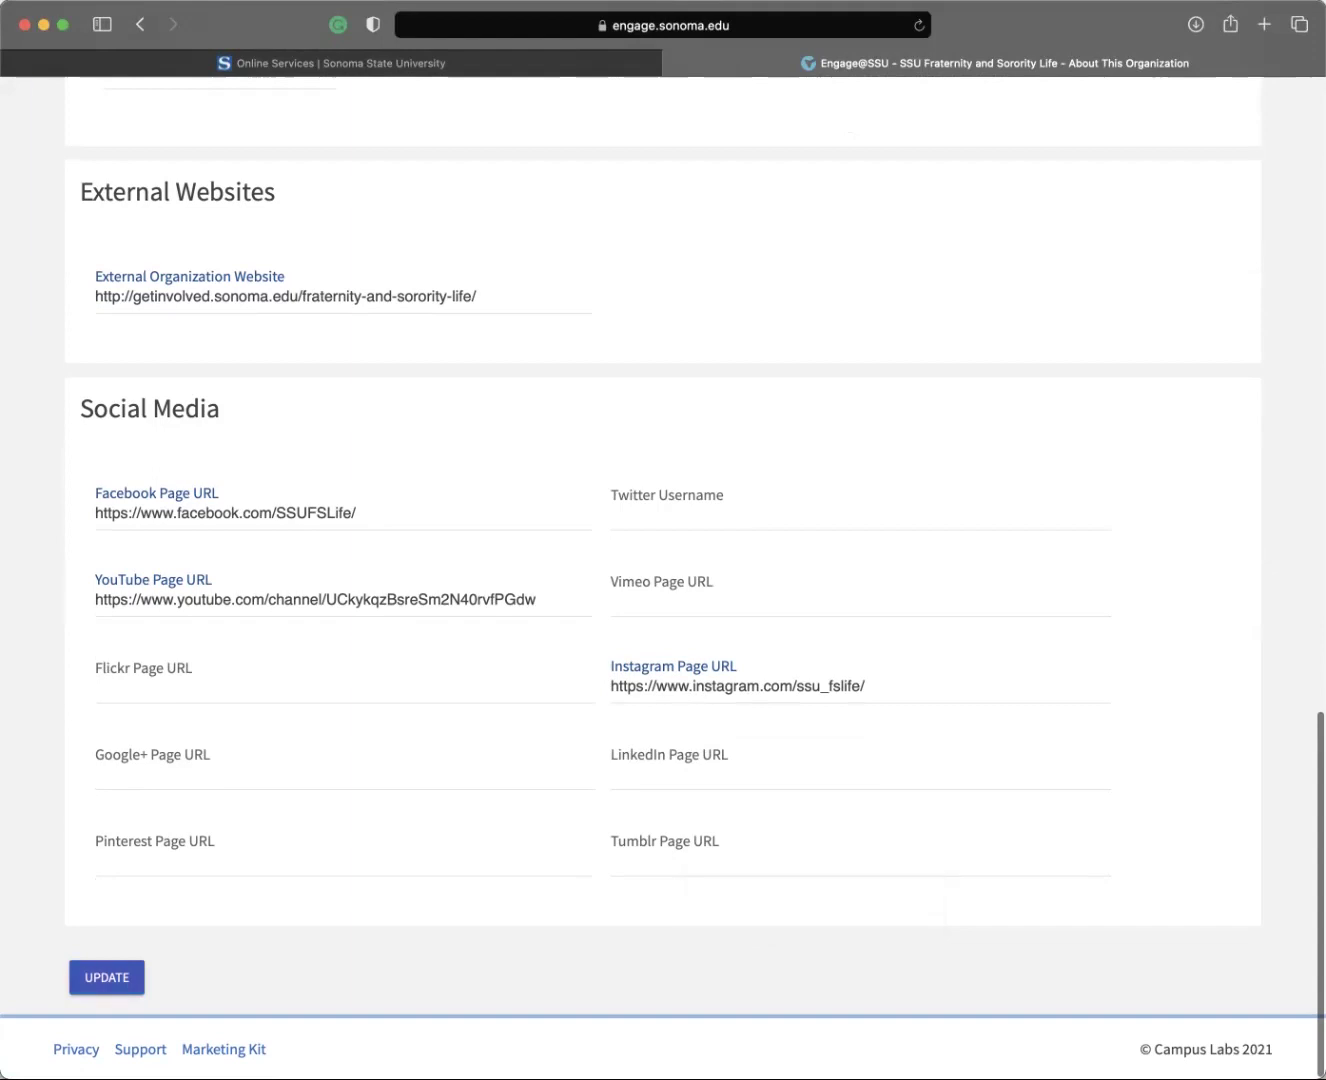
click(107, 977)
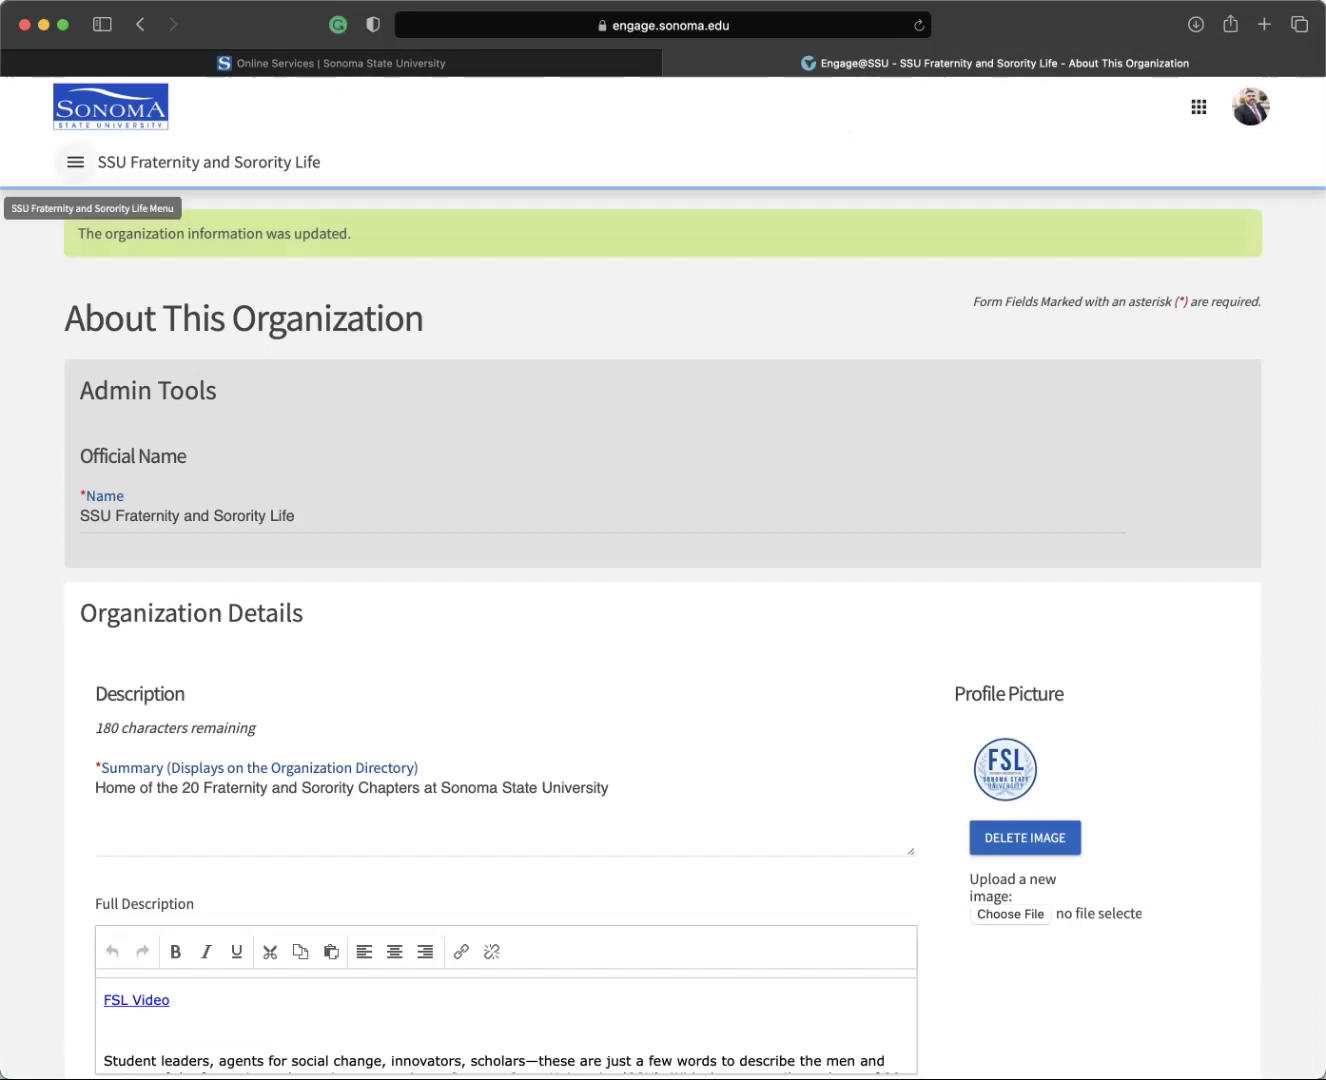
- Open the organization's Events section and start creating a new event
click(75, 162)
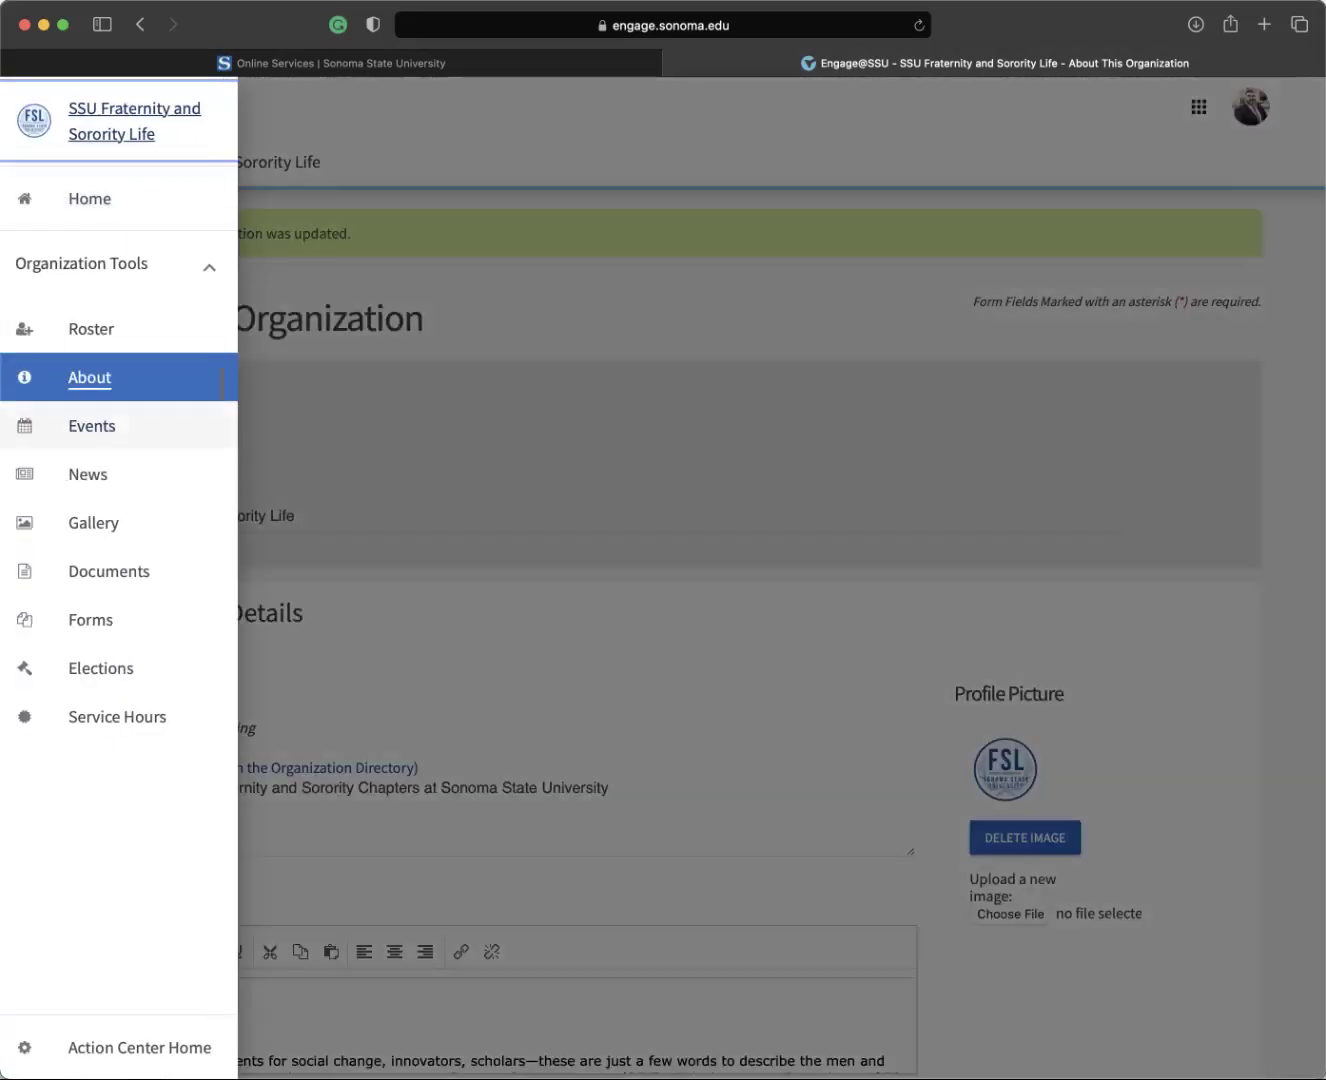
click(93, 426)
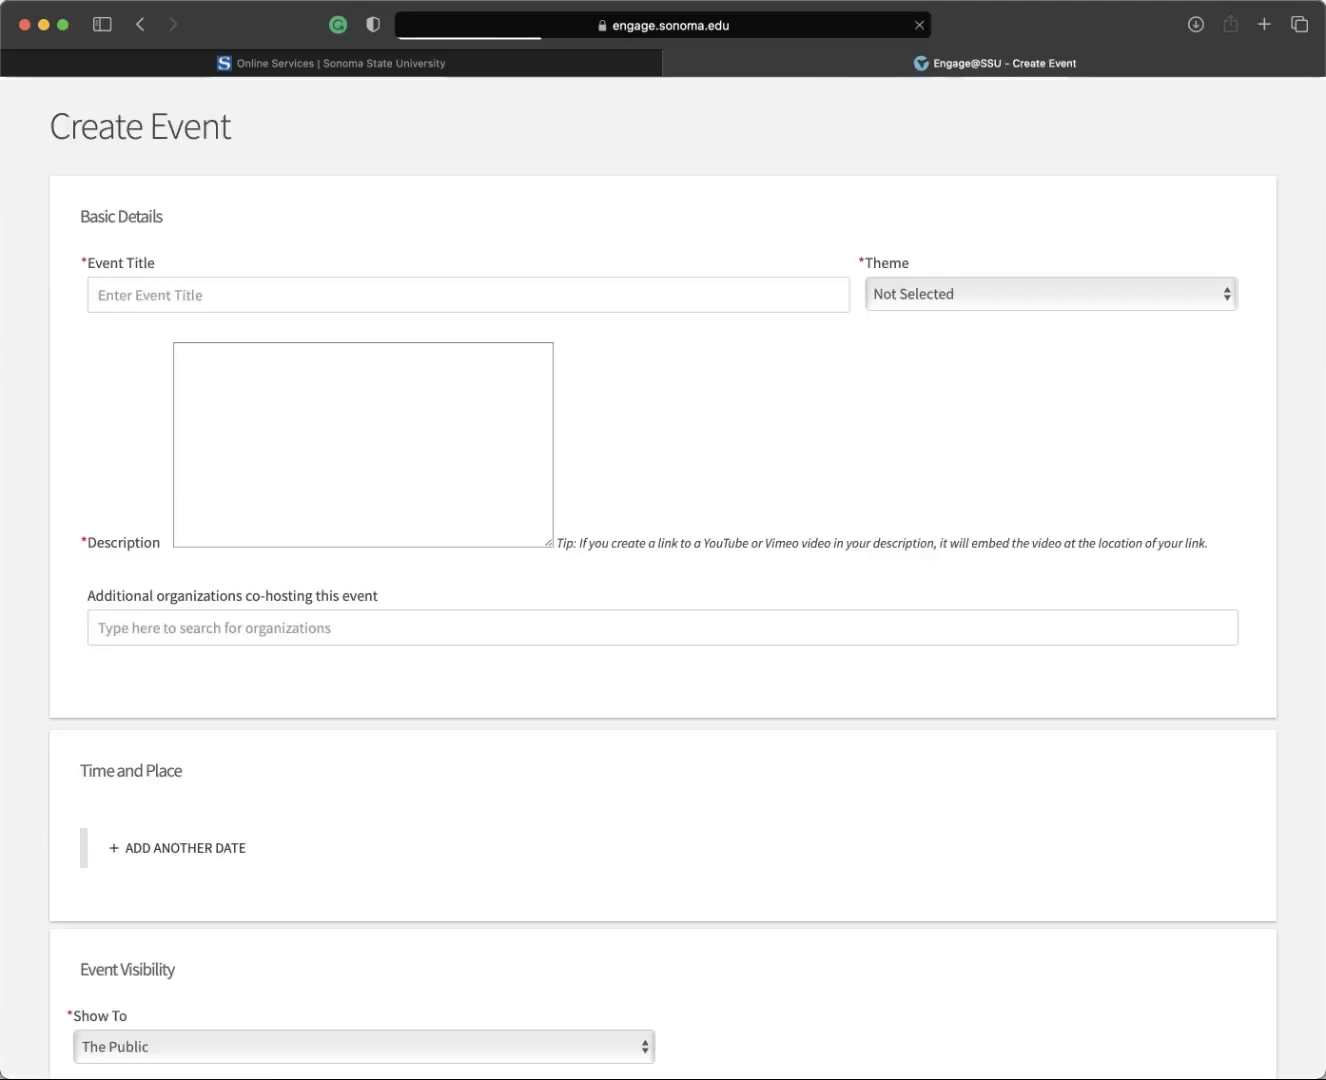
- Examine the Create Event form's basic details, time and place, and event visibility fields, including the Show To options
scroll(663, 550, down, 4)
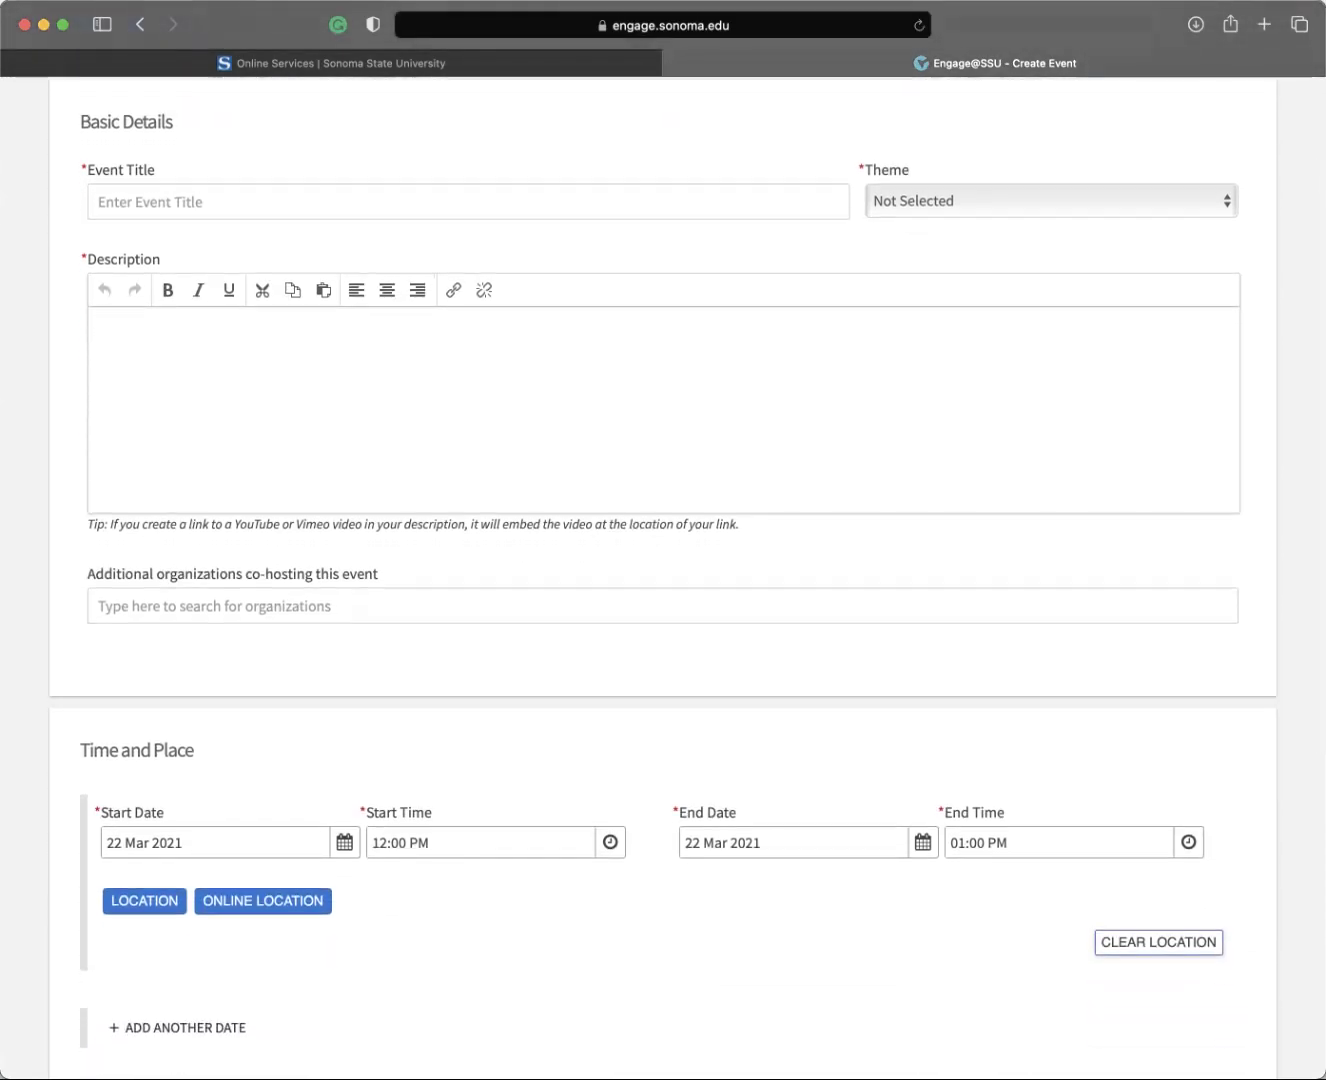
scroll(663, 562, down, 1)
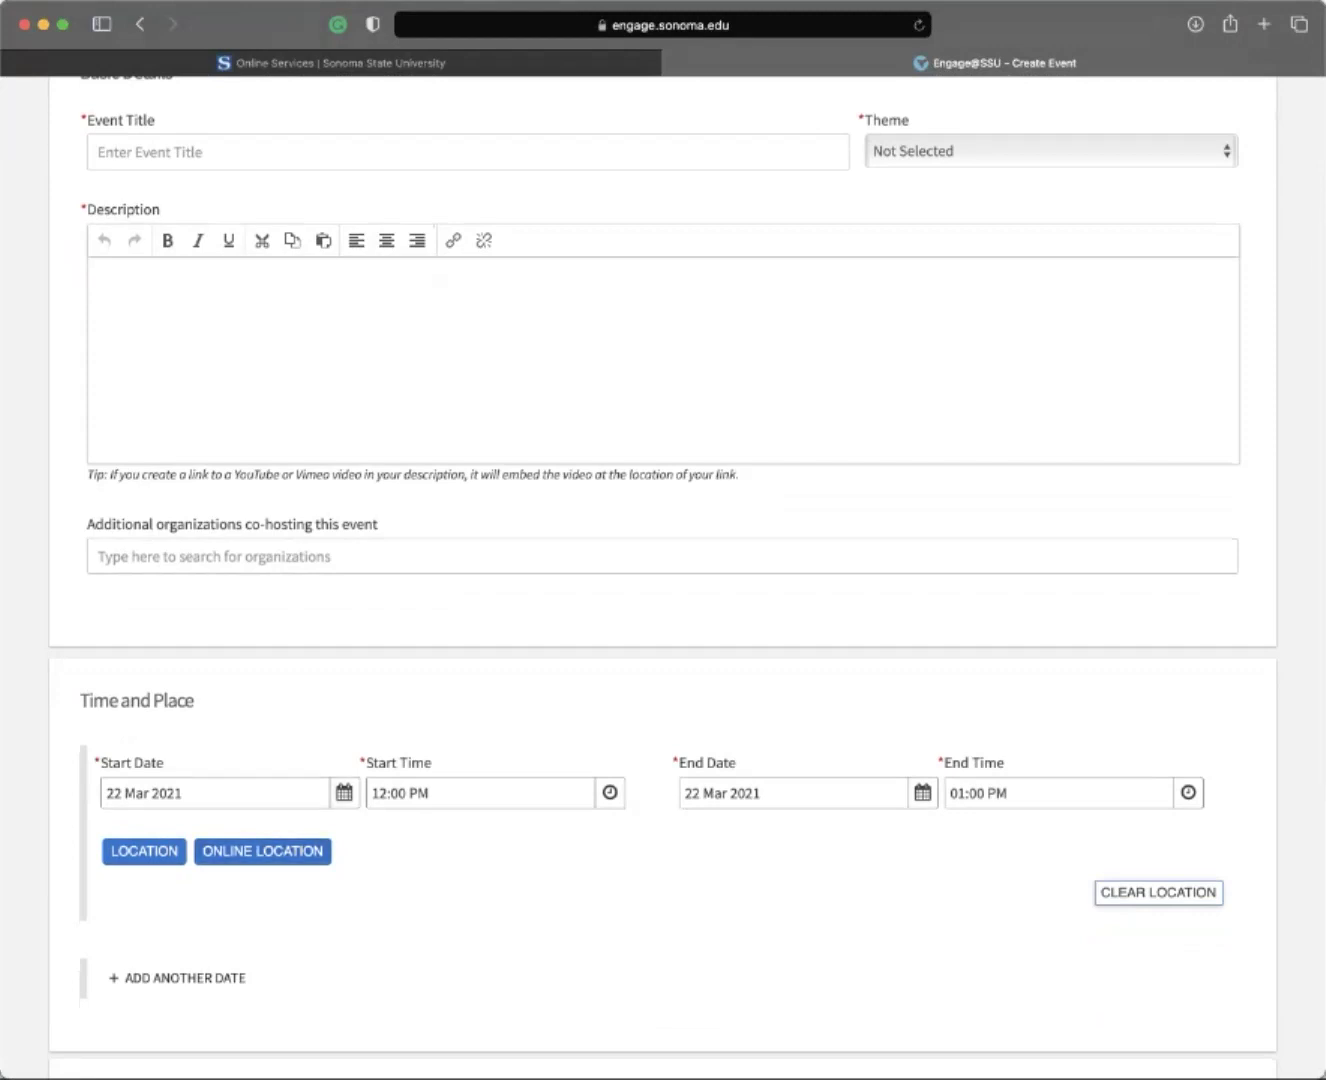
scroll(663, 562, down, 3)
scroll(663, 562, down, 5)
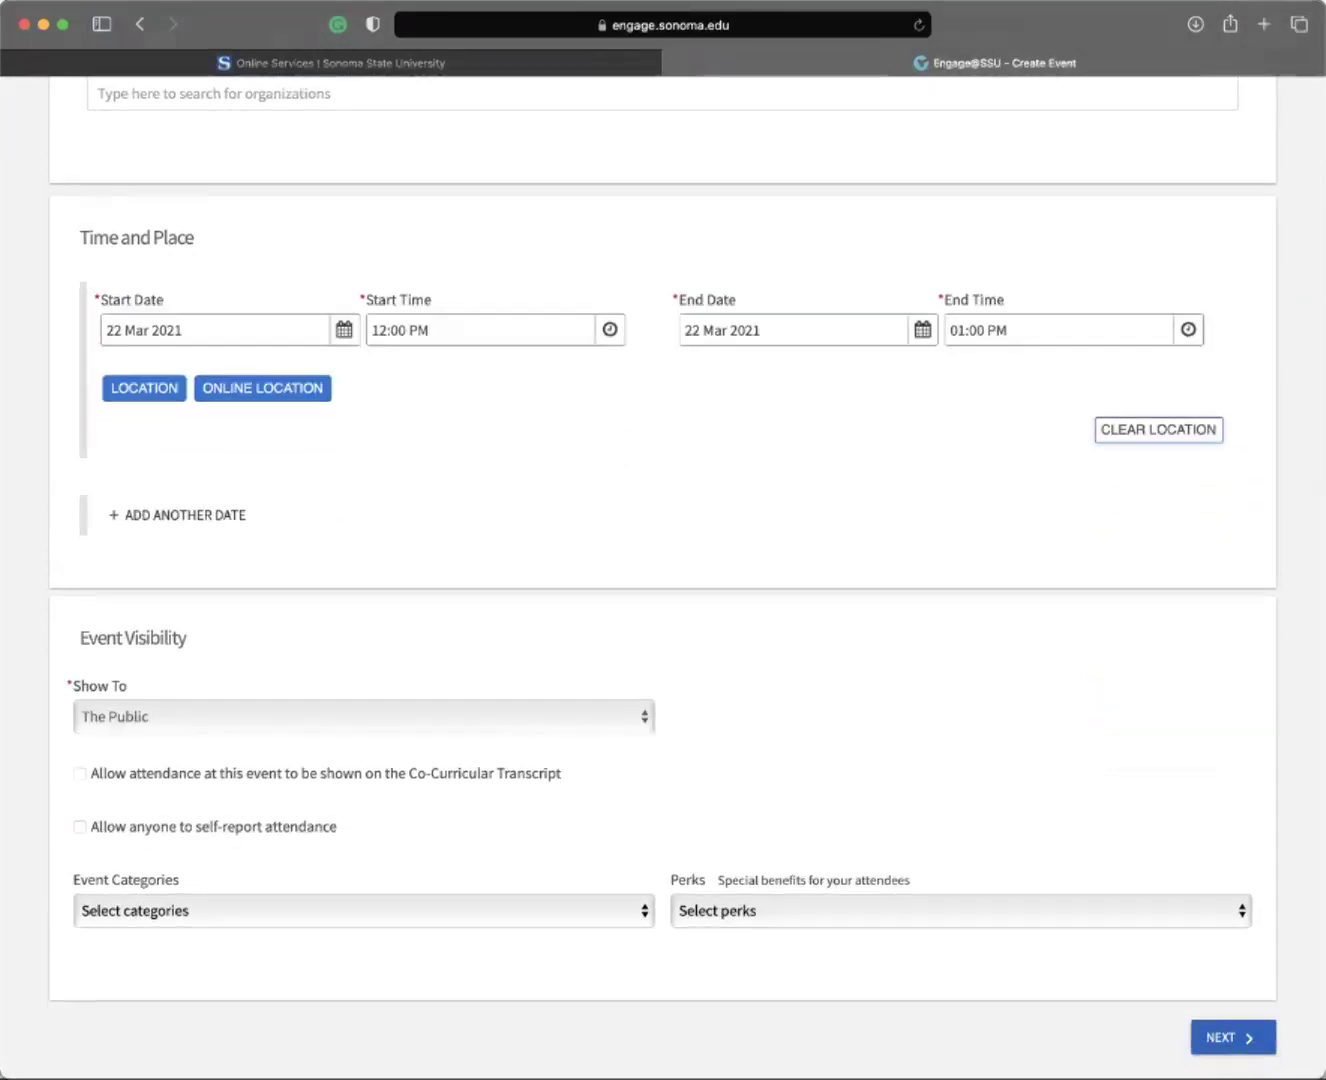
click(362, 716)
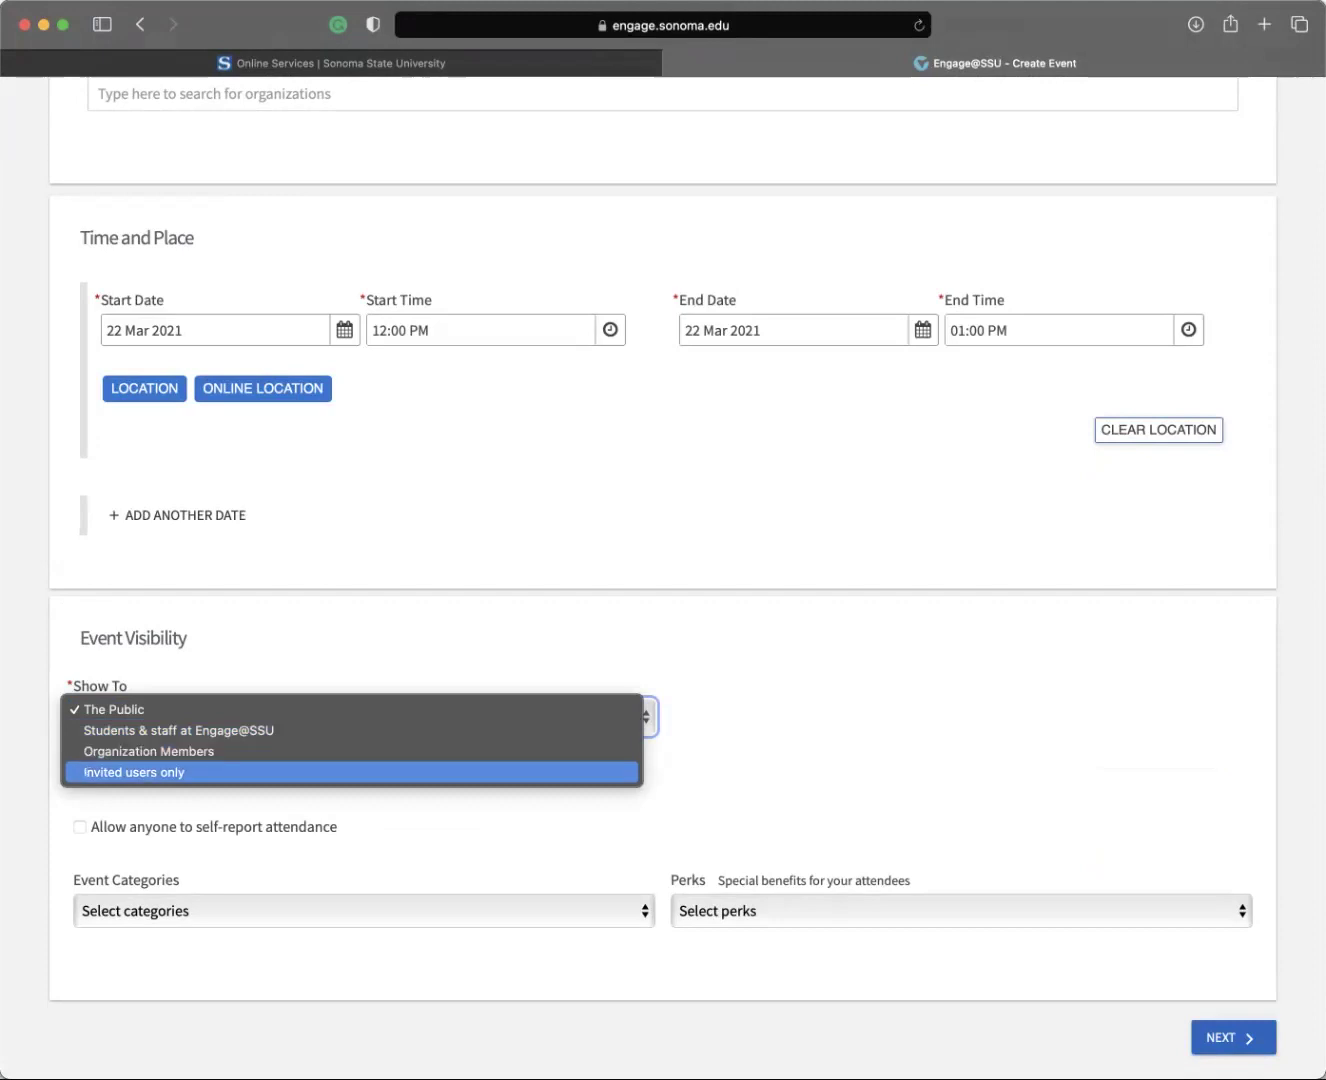
key(Escape)
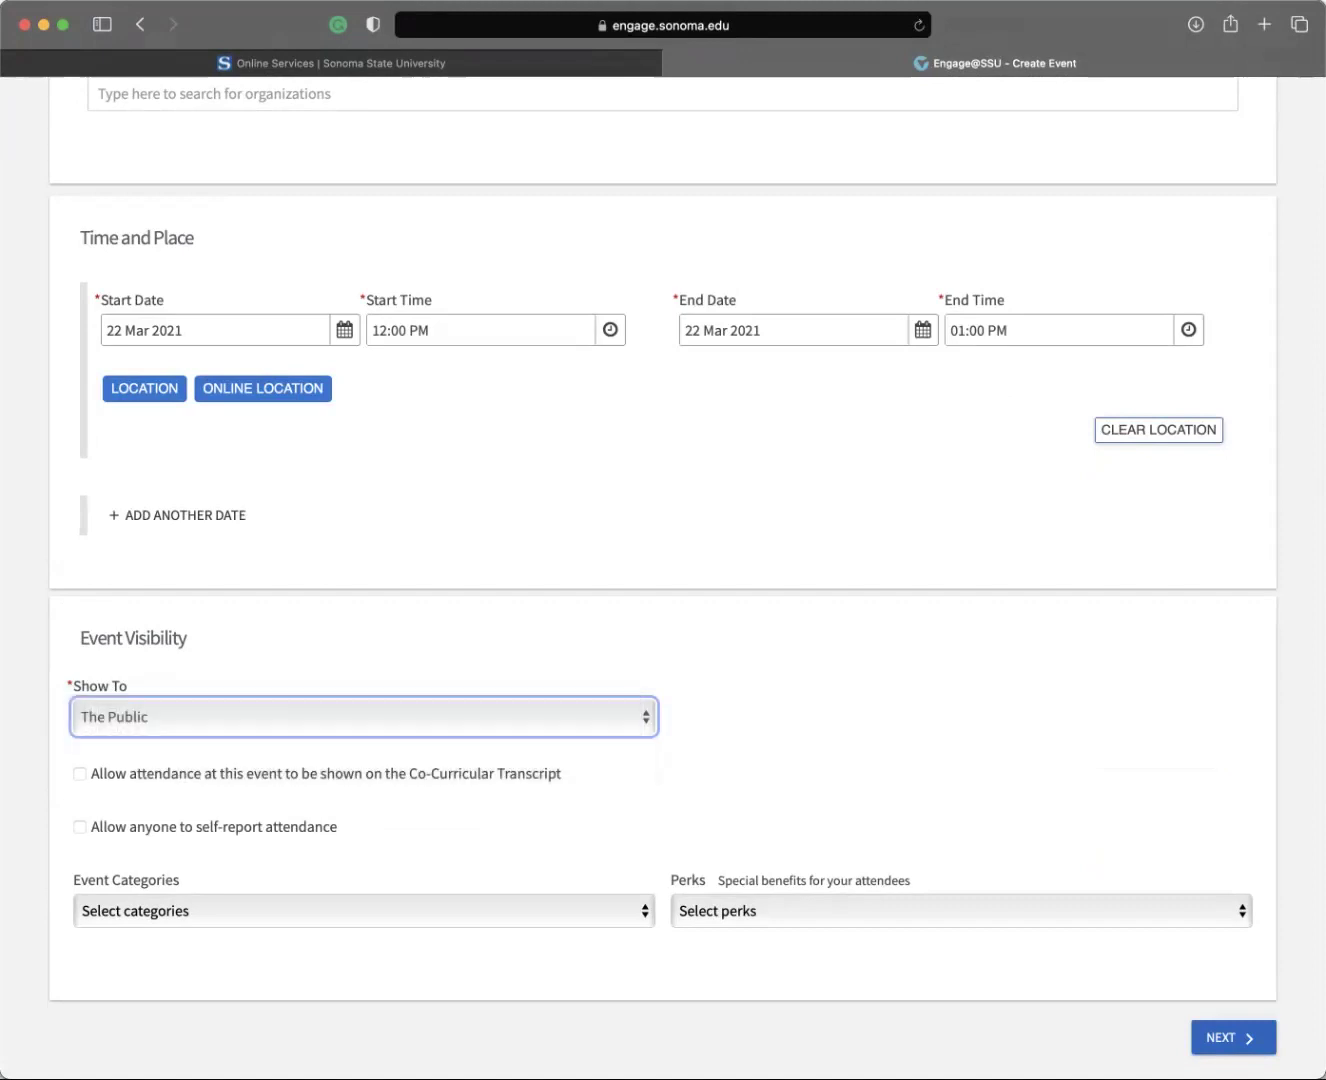
scroll(686, 566, down, 2)
scroll(685, 567, up, 10)
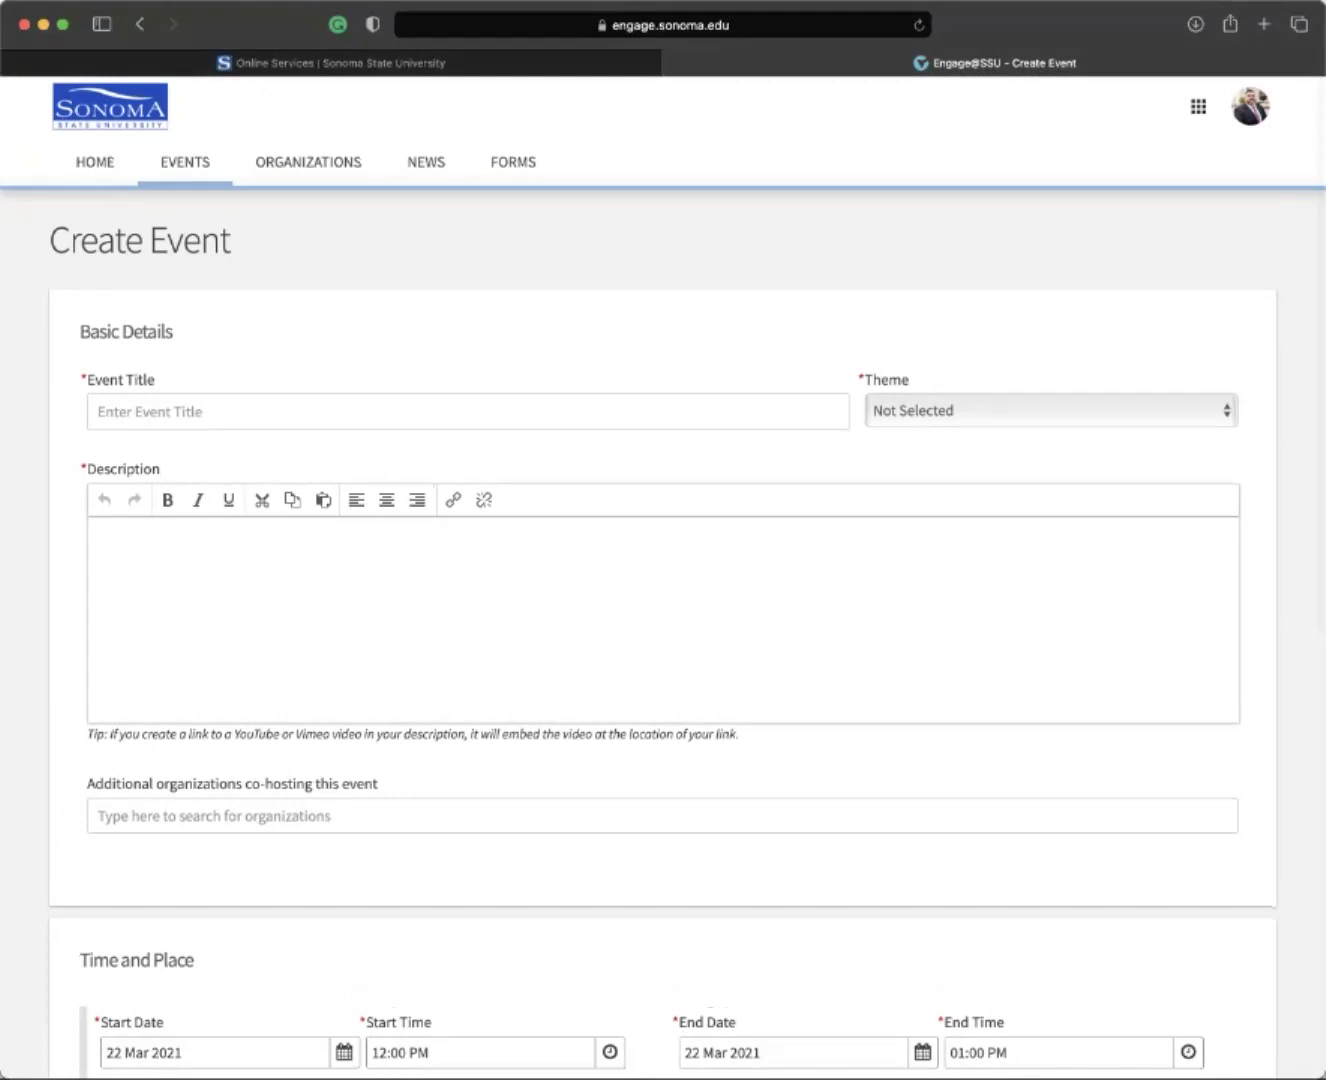
- Leave the event form without saving and open the organization's Gallery
click(140, 24)
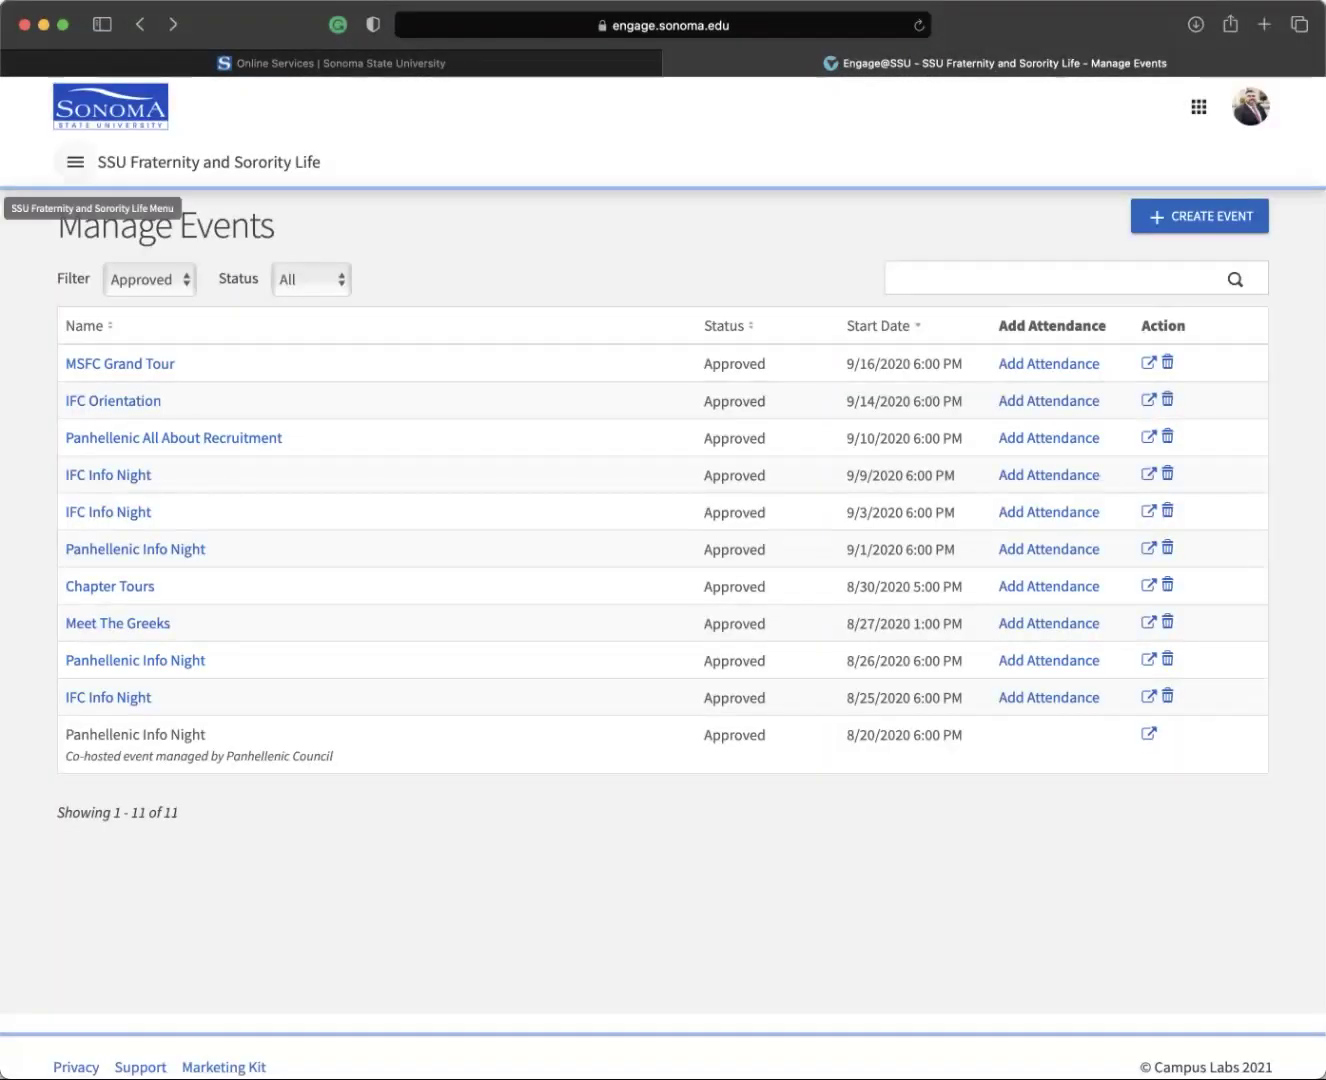
click(74, 162)
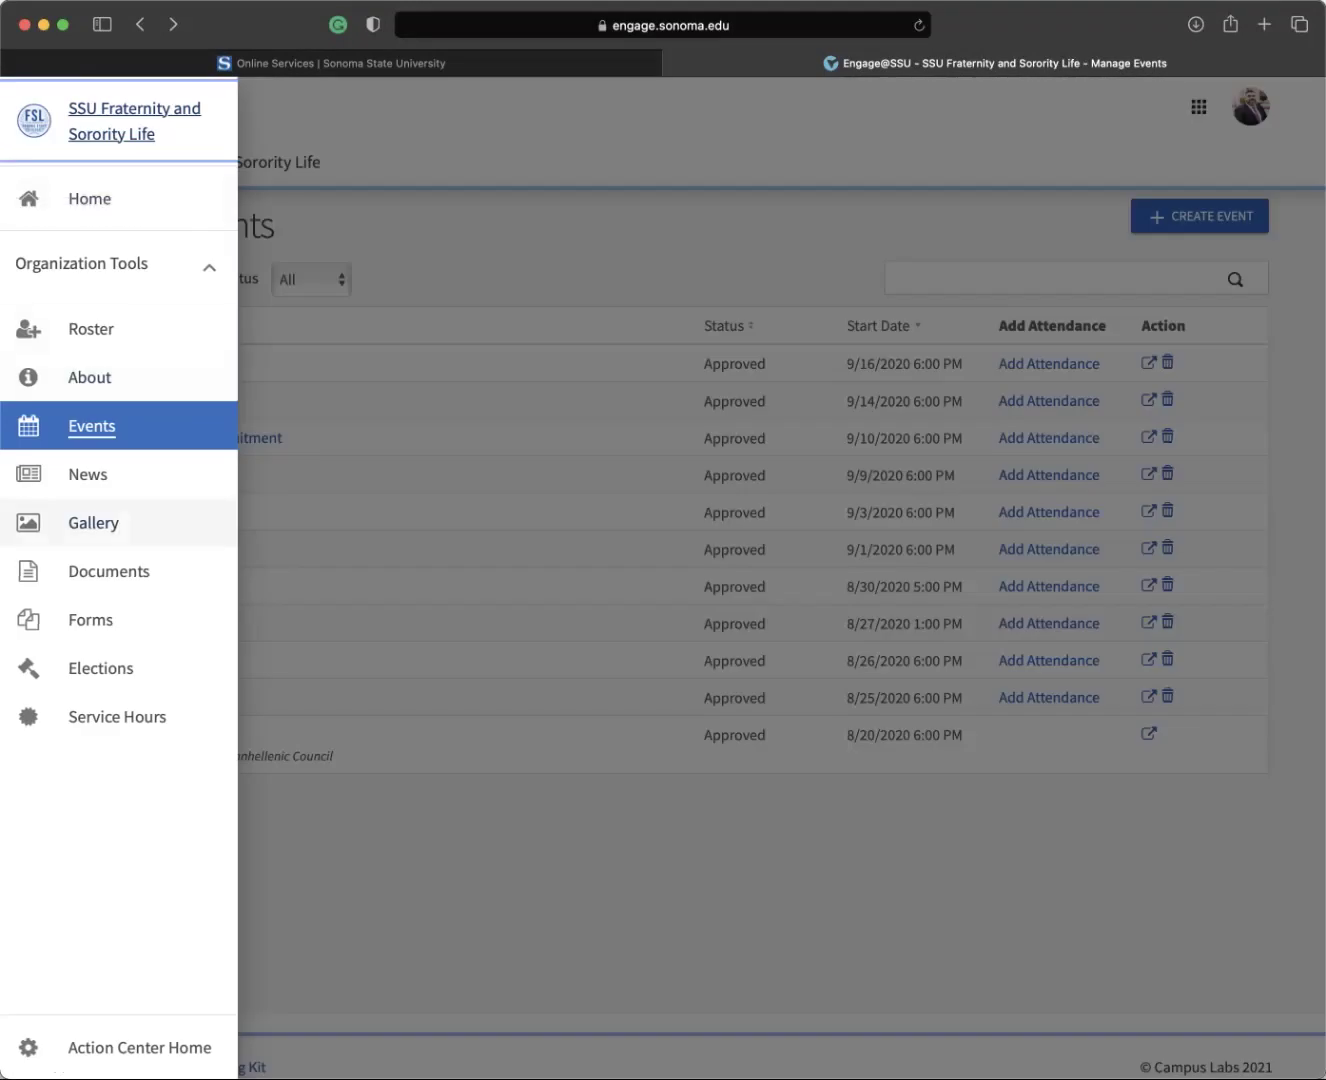
click(94, 522)
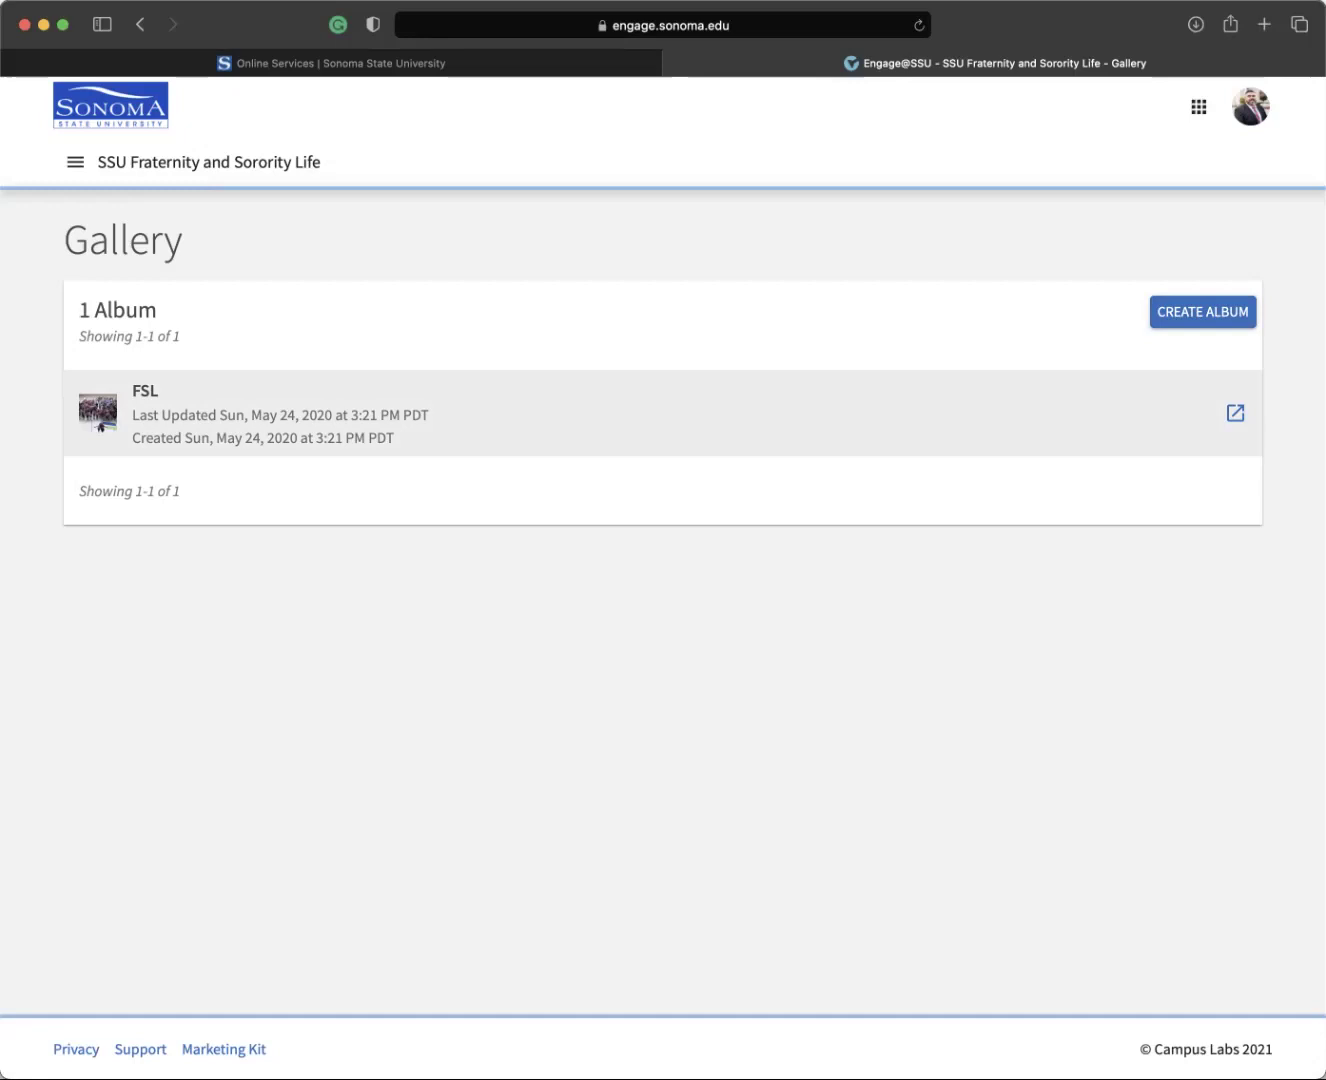
- View the organization's Documents section, followed by its Forms section
click(74, 162)
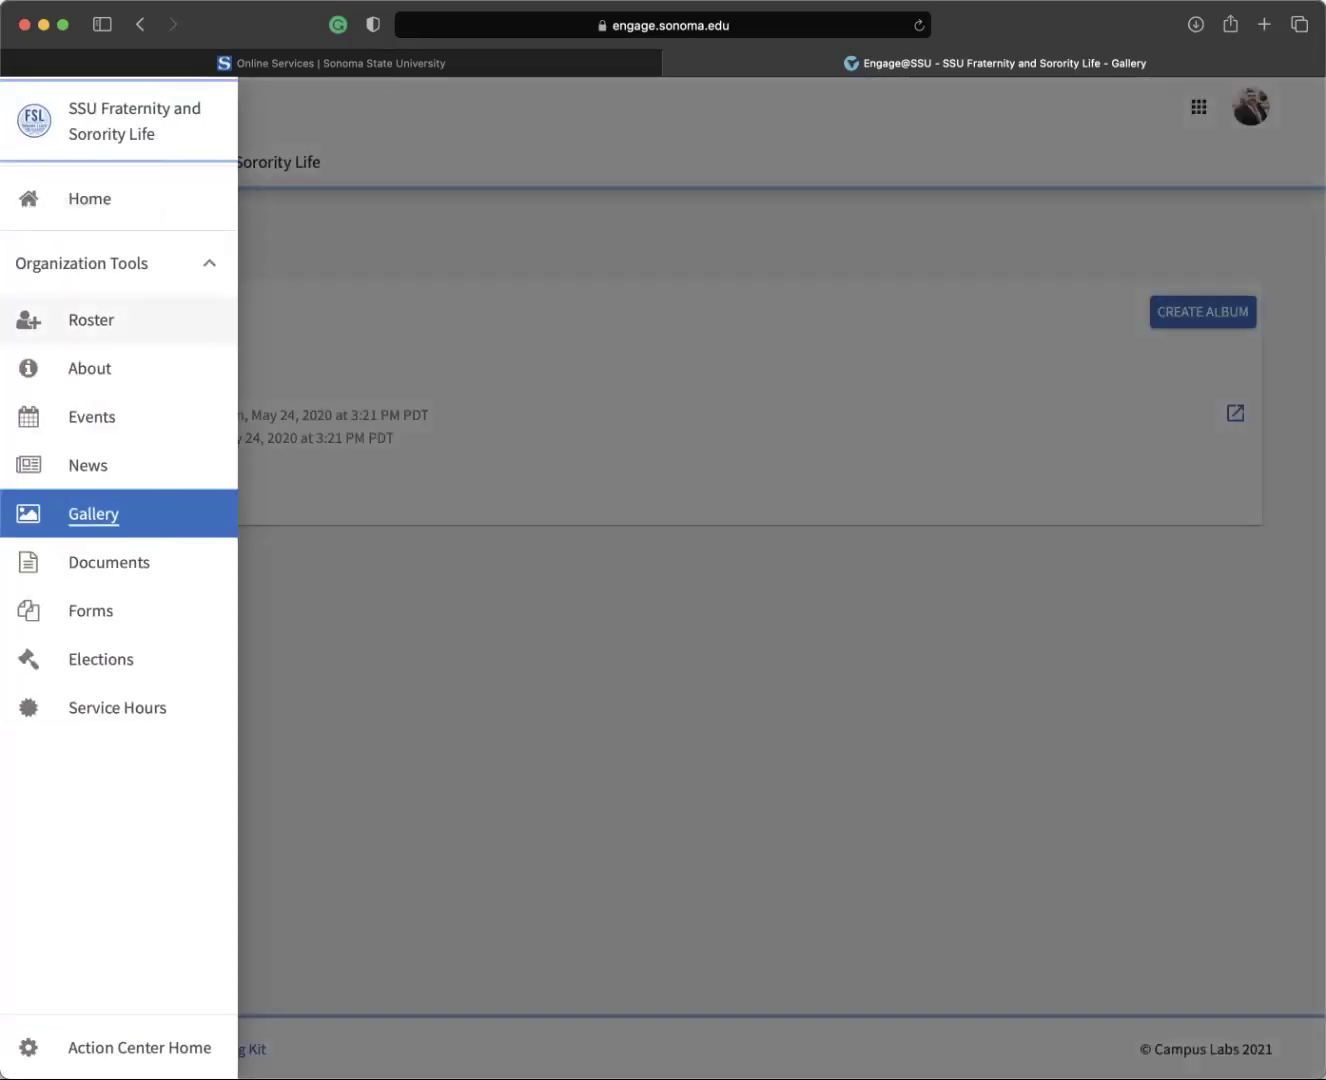
click(109, 562)
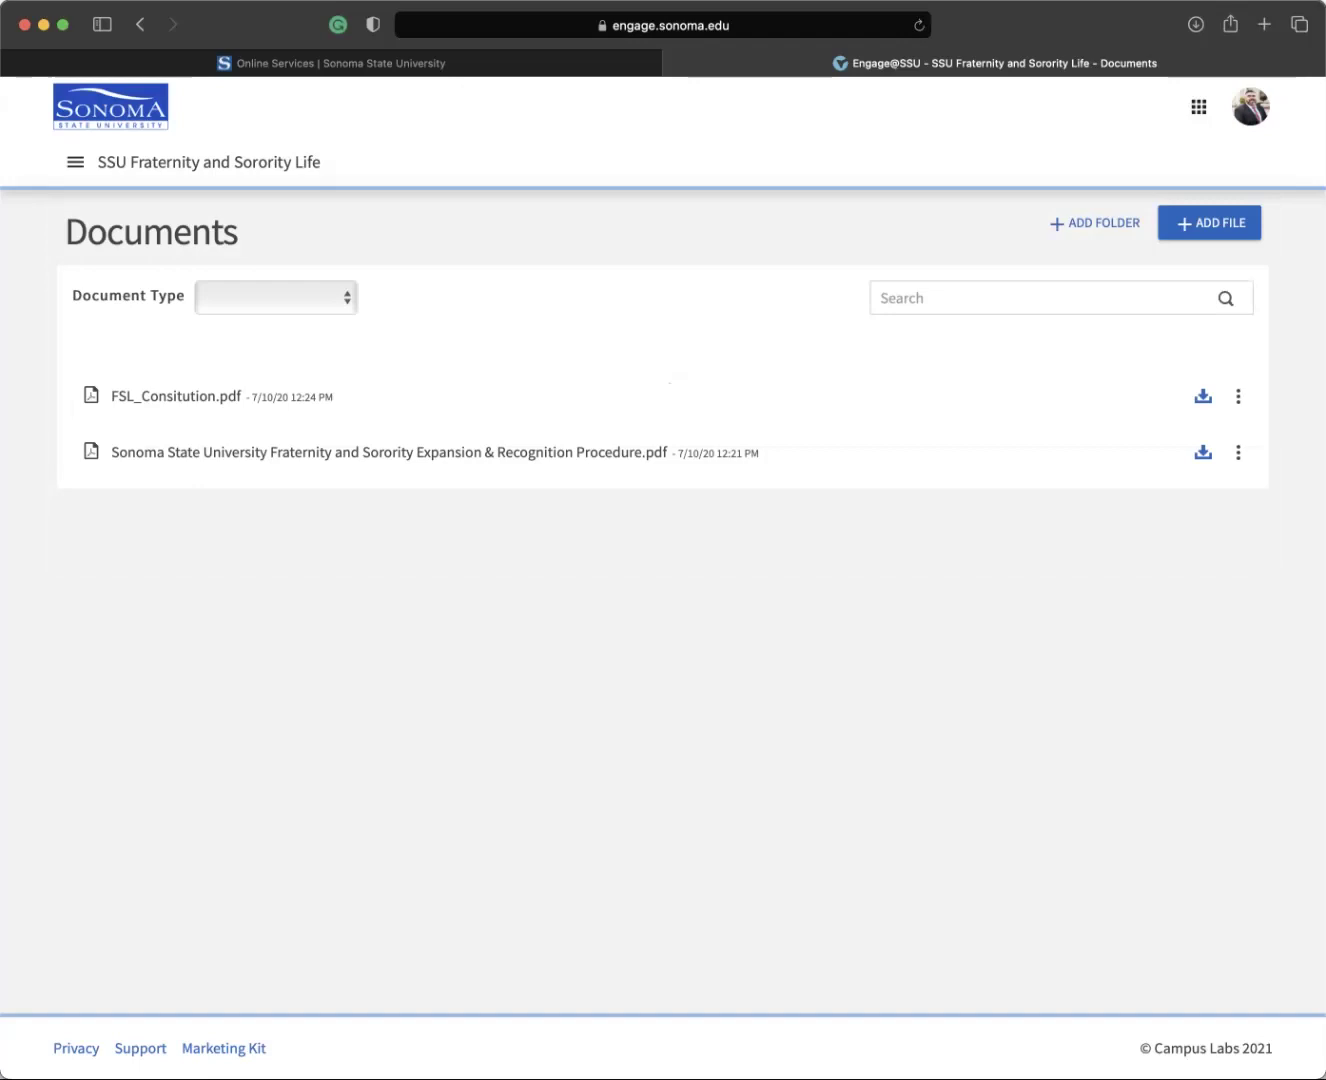
click(75, 162)
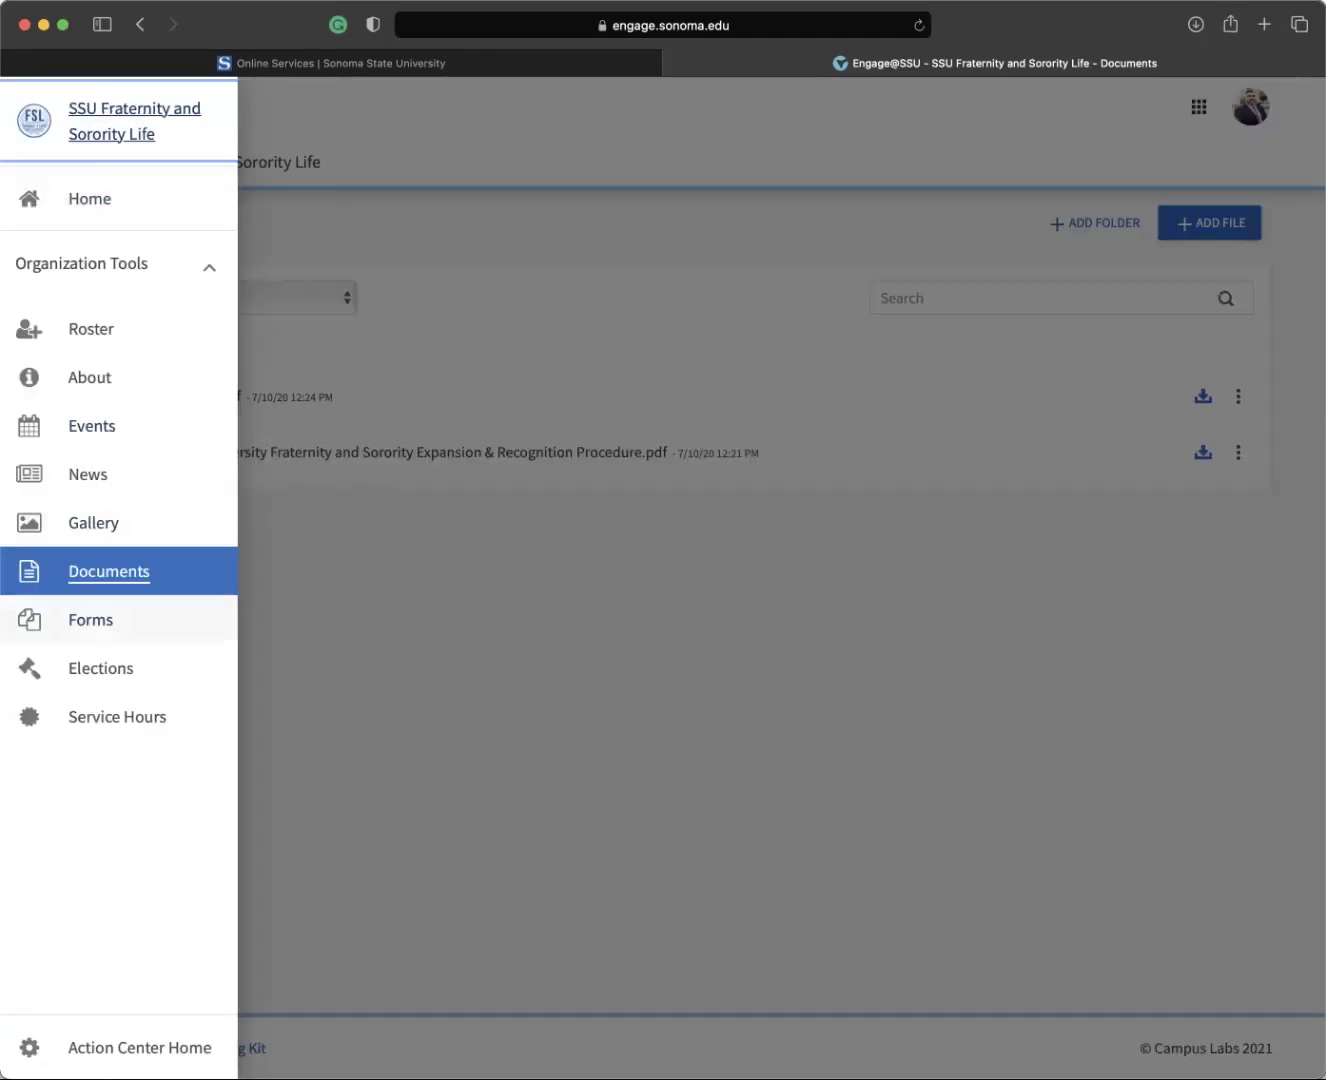
click(195, 617)
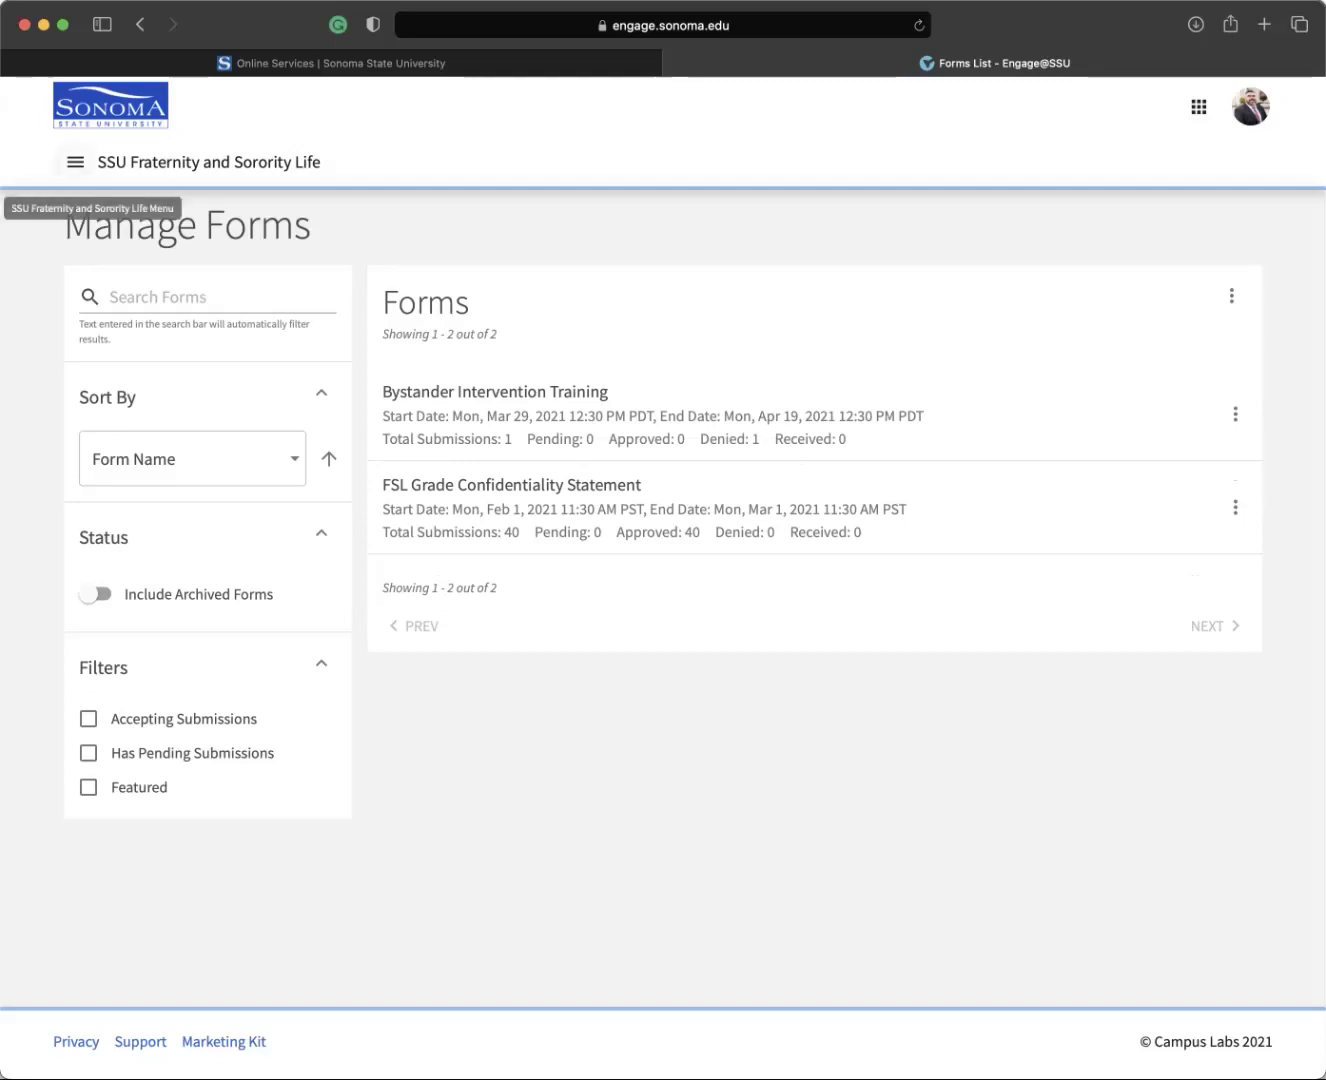
- Return to the Action Center in Manage mode and open Multicultural Sorority & Fraternity Council from My Memberships
click(74, 162)
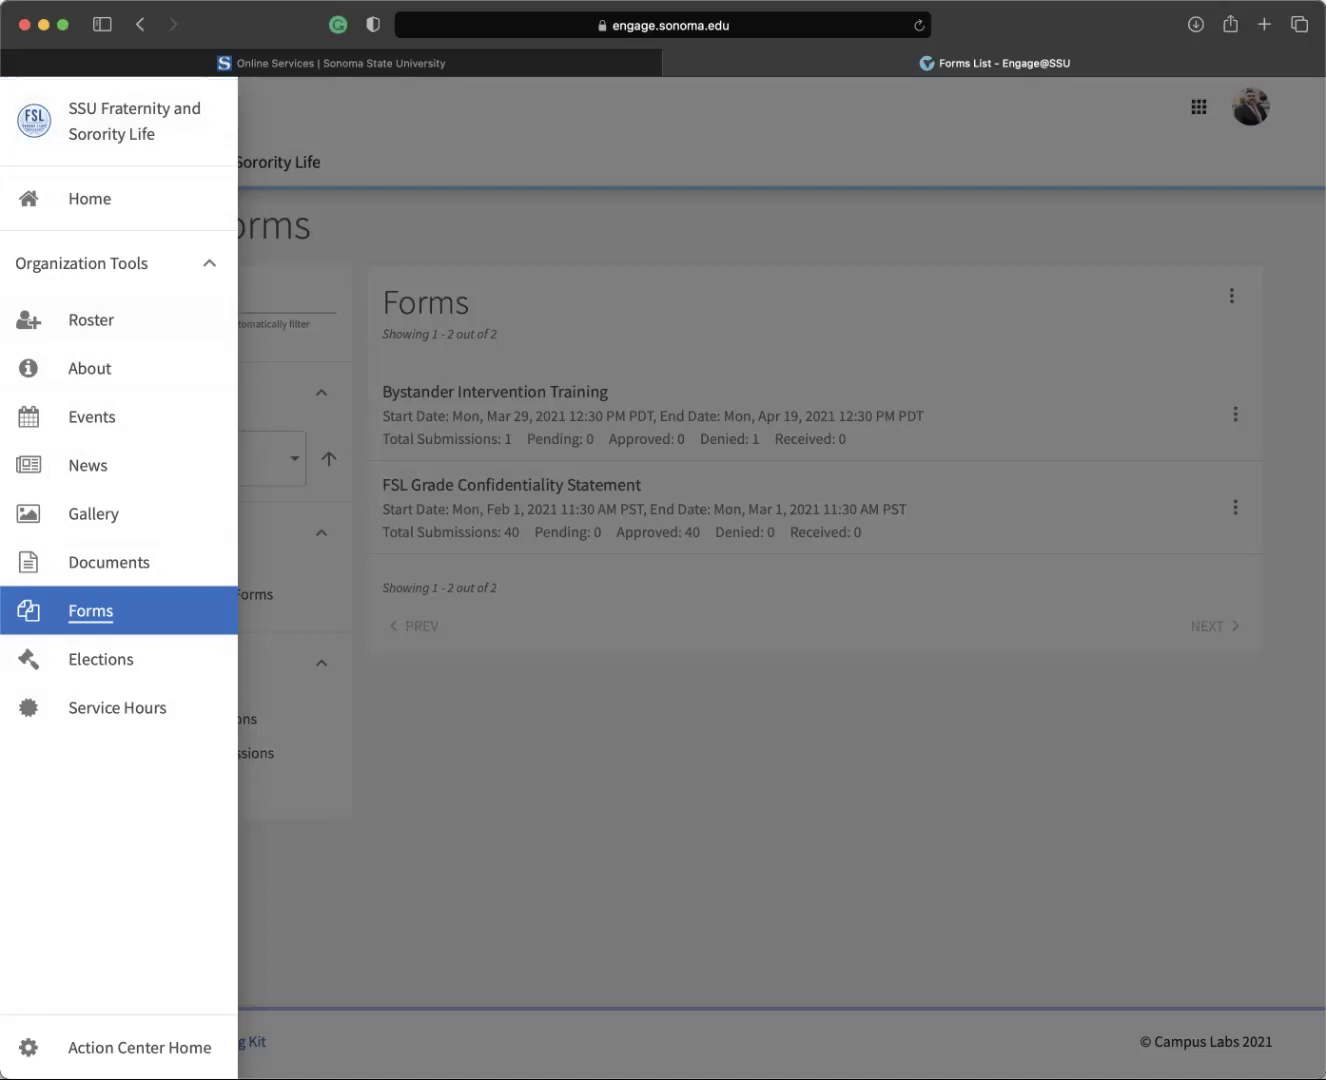
click(1197, 107)
click(1197, 106)
click(1146, 156)
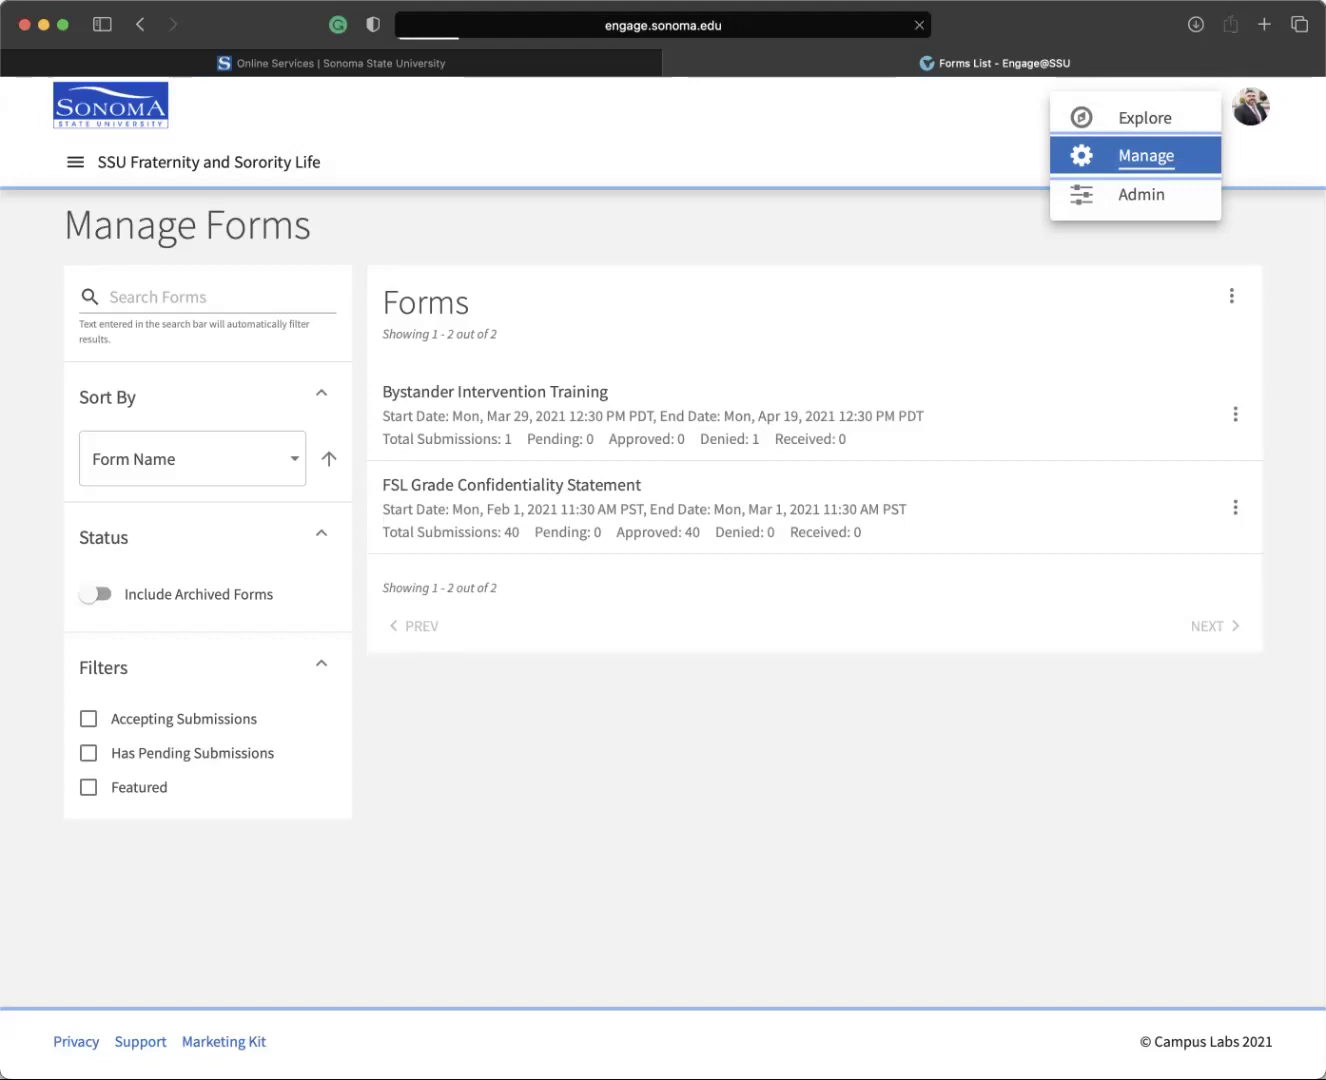
scroll(1057, 745, down, 5)
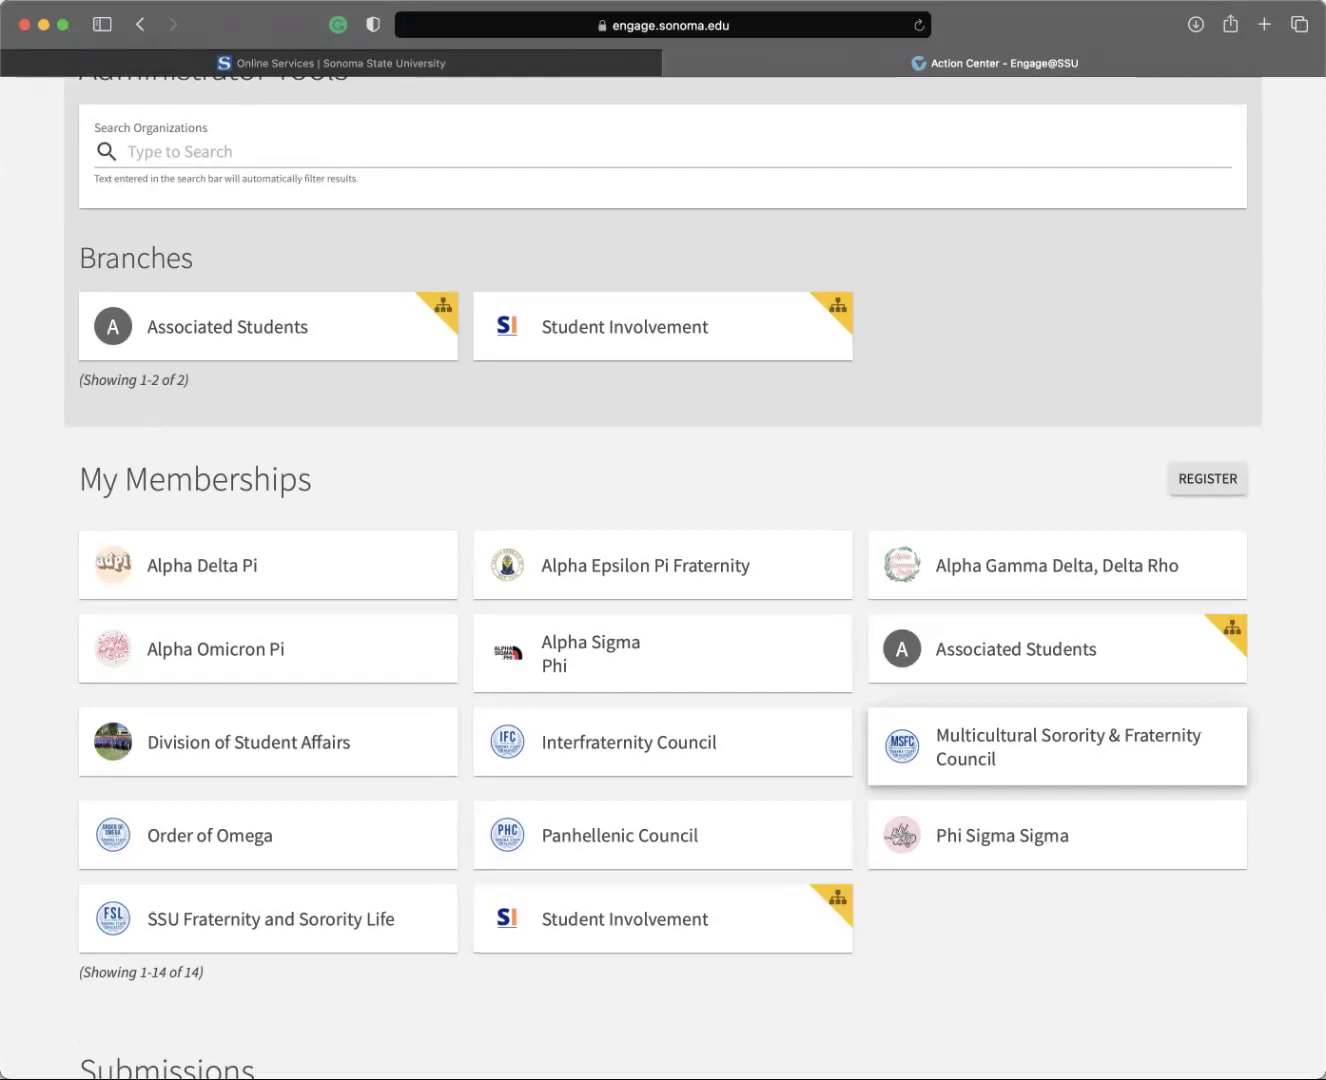
click(999, 746)
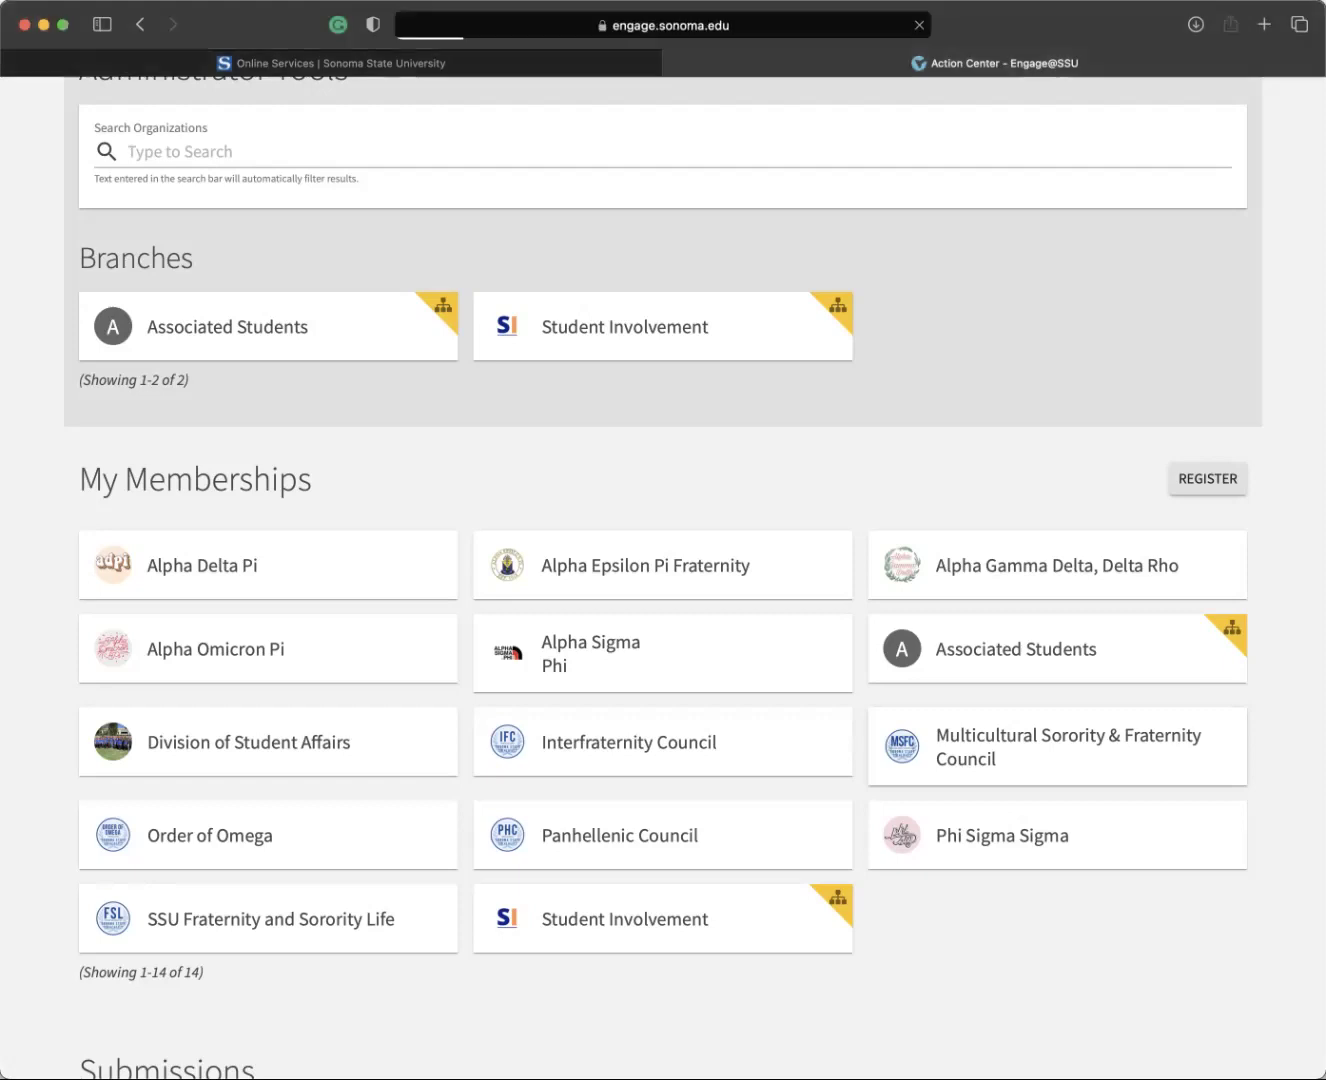